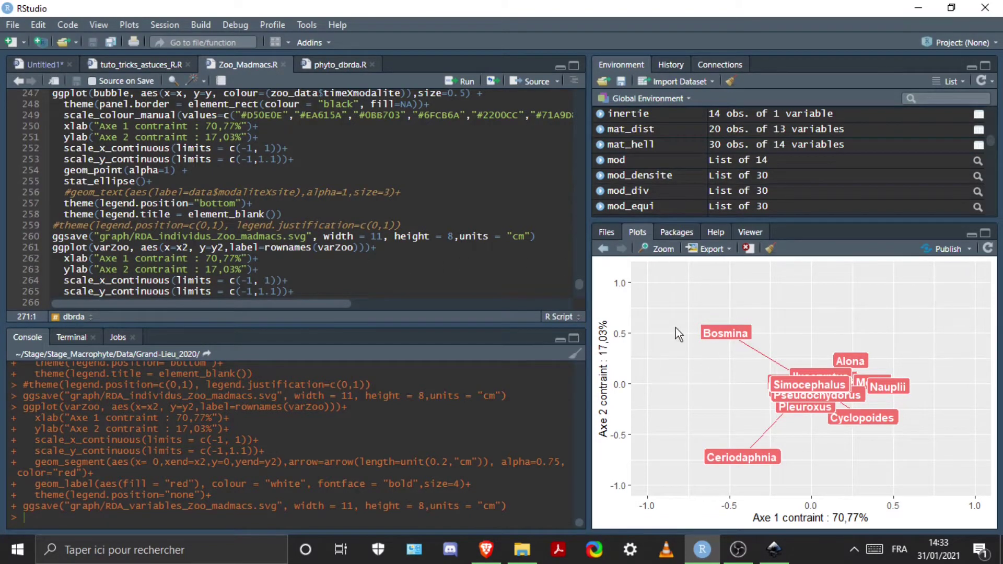
# - Browse the RStudio plots back to the RDA ellipse plot with its Ct/Et legend
pyautogui.click(603, 248)
pyautogui.click(620, 249)
pyautogui.click(603, 255)
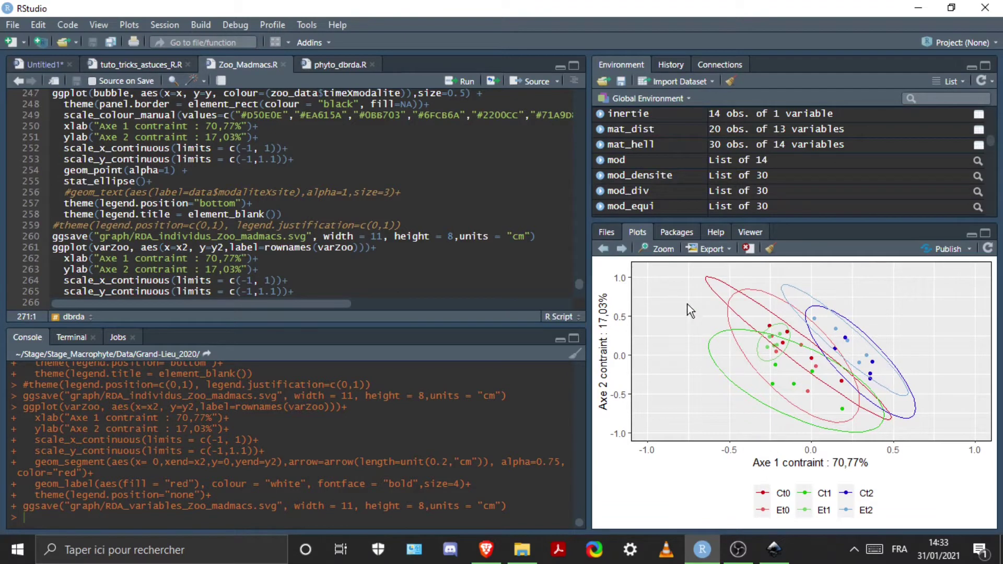
pyautogui.click(726, 250)
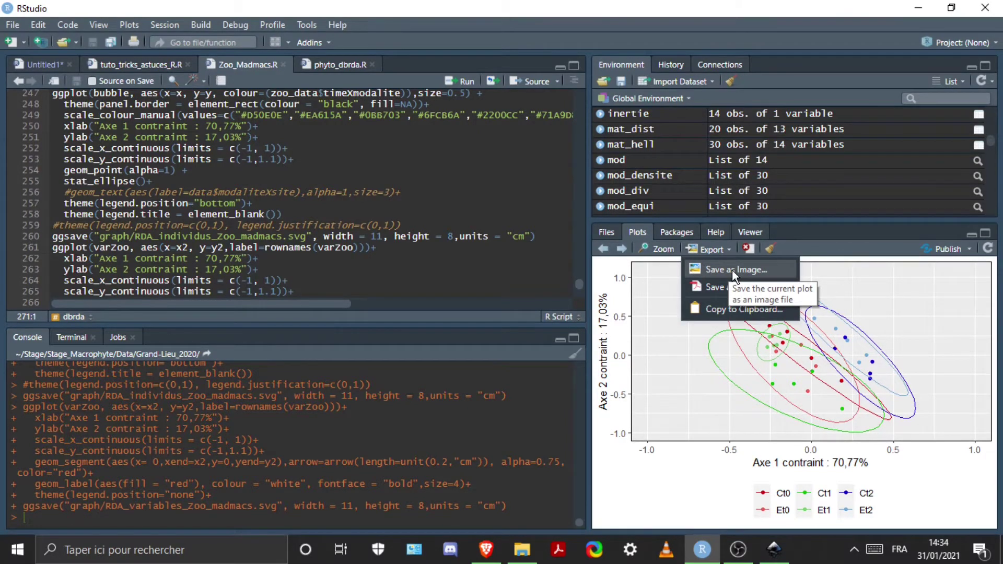
# - Save the ellipse plot as an SVG image named graph1
pyautogui.click(724, 250)
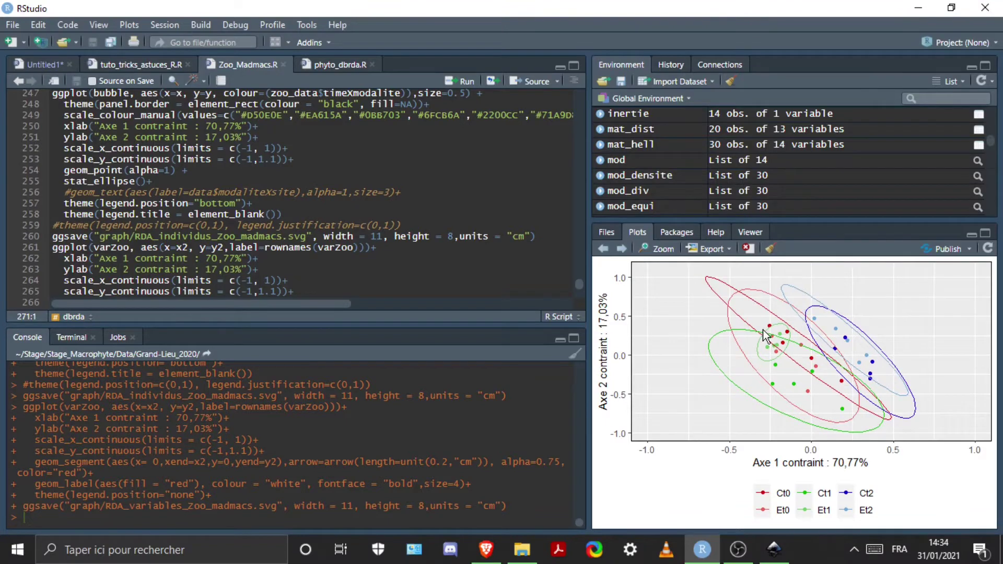
pyautogui.click(729, 249)
pyautogui.click(730, 268)
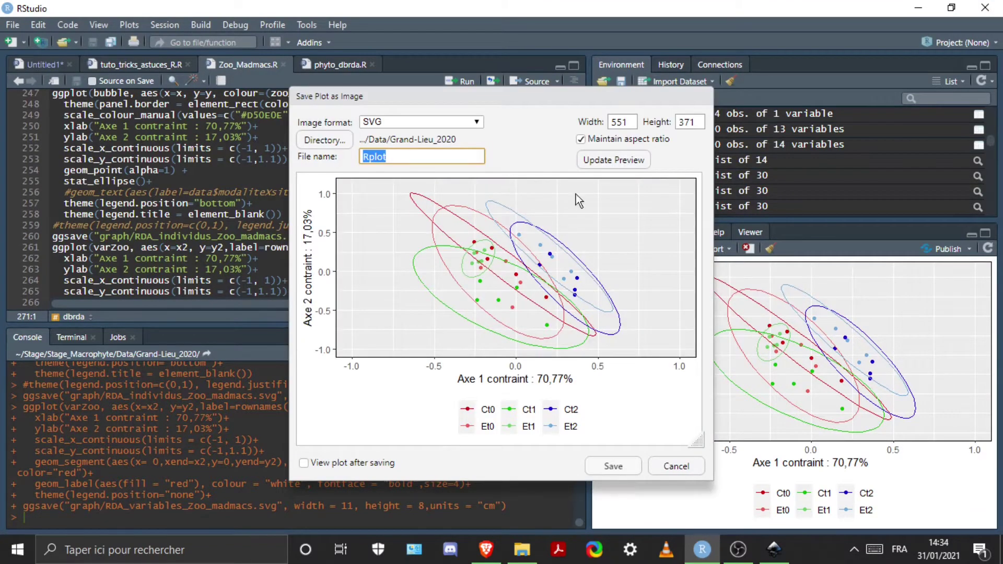
pyautogui.click(469, 121)
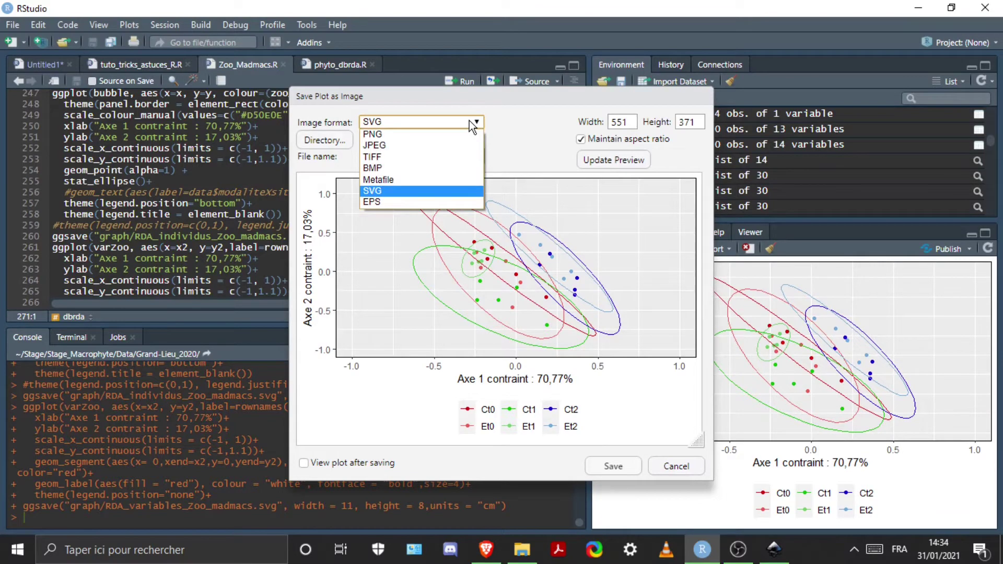
pyautogui.click(387, 137)
pyautogui.click(427, 121)
pyautogui.click(393, 144)
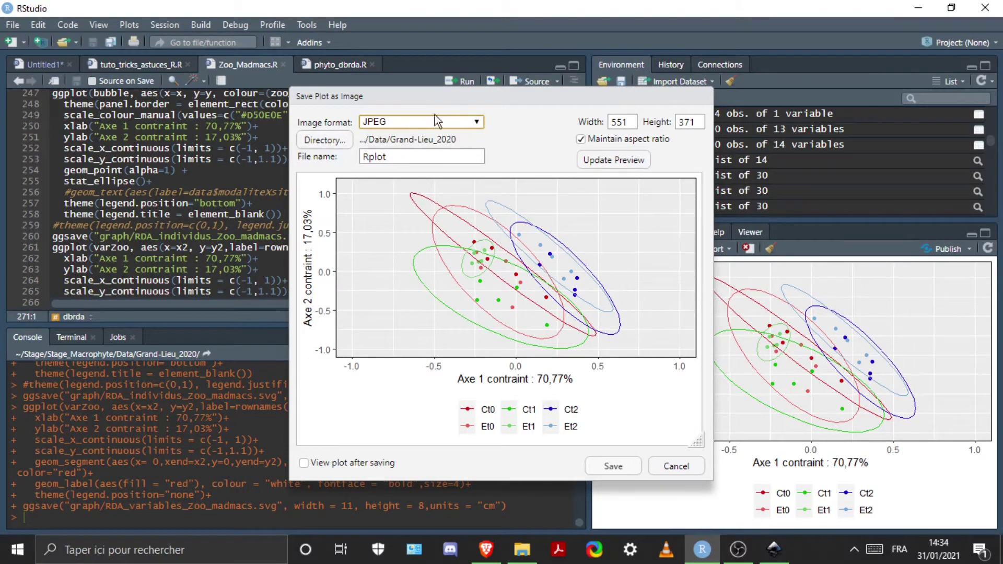
pyautogui.click(434, 121)
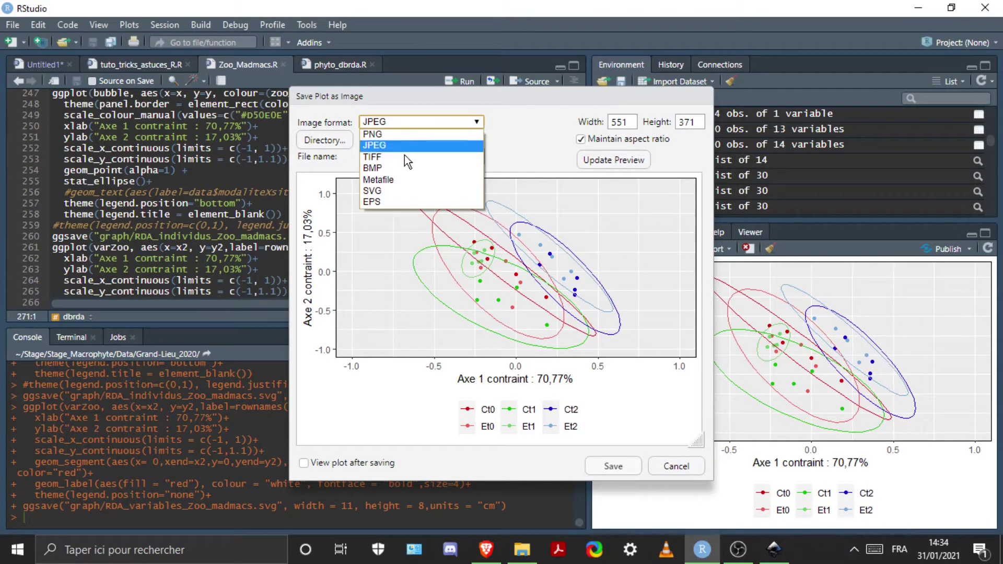
pyautogui.click(380, 191)
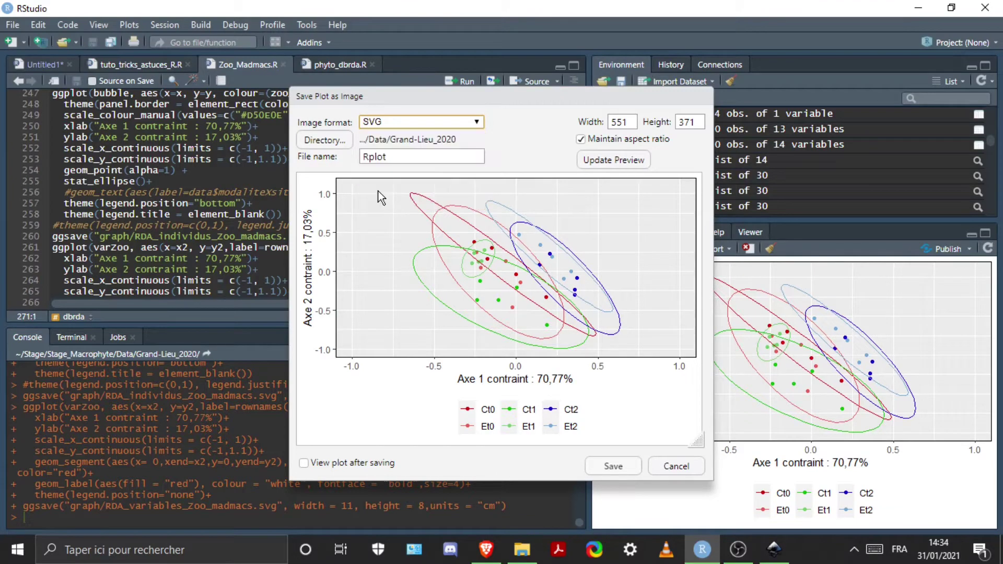
pyautogui.doubleClick(397, 159)
pyautogui.press('BackSpace')
pyautogui.write('graph1')
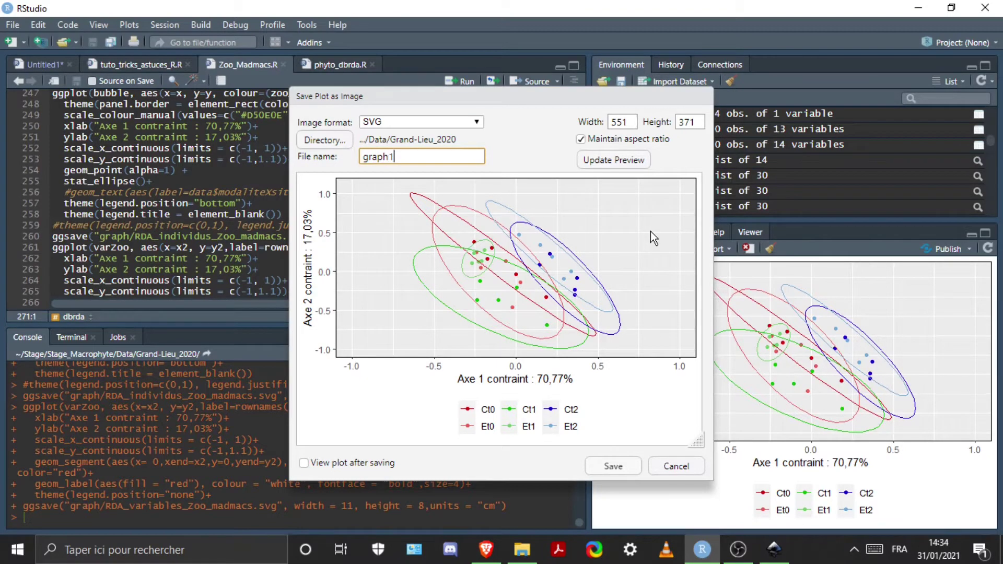
pyautogui.click(609, 466)
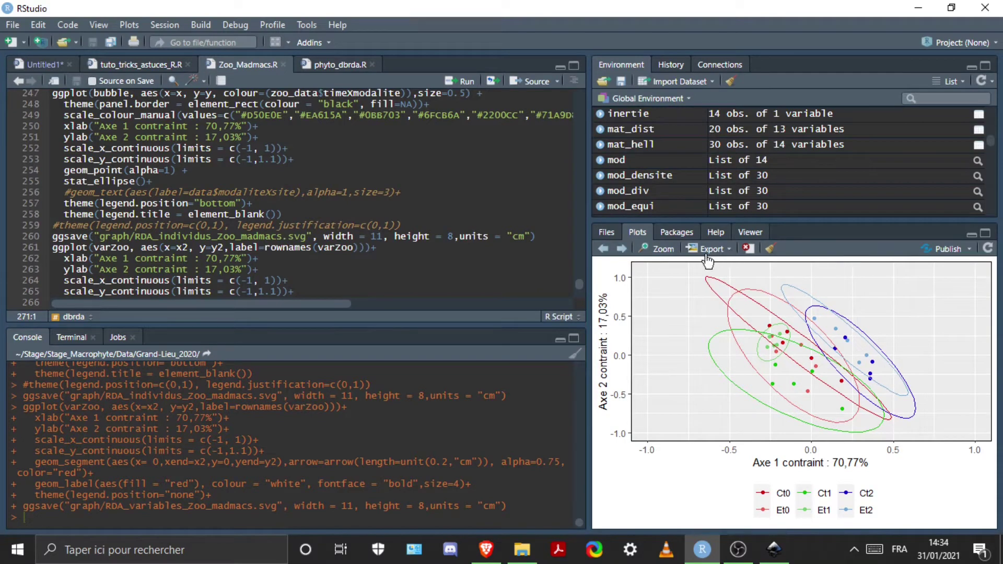
# - Save the next plot, the species-label plot, as SVG named Graph2
pyautogui.click(623, 249)
pyautogui.click(727, 249)
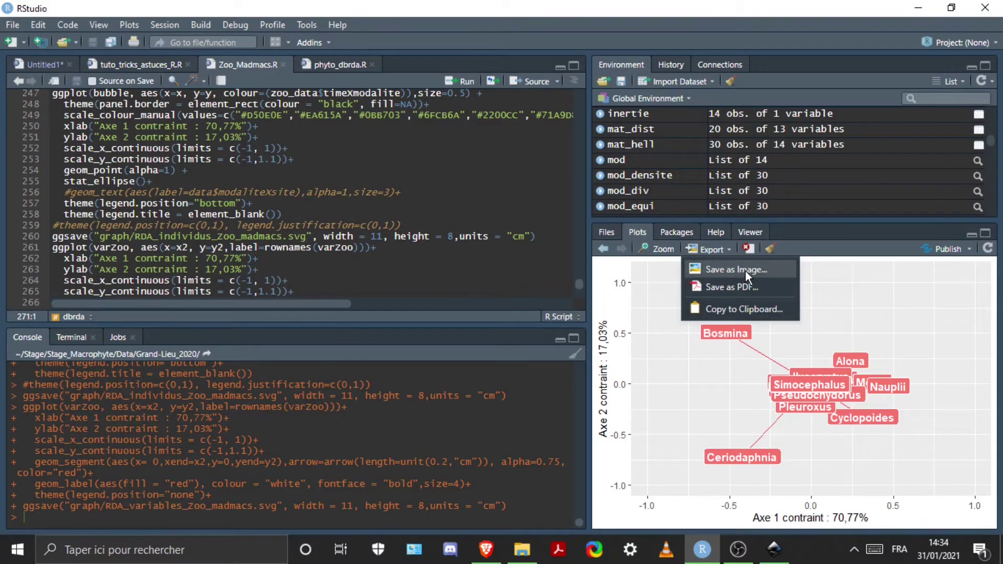
pyautogui.click(720, 269)
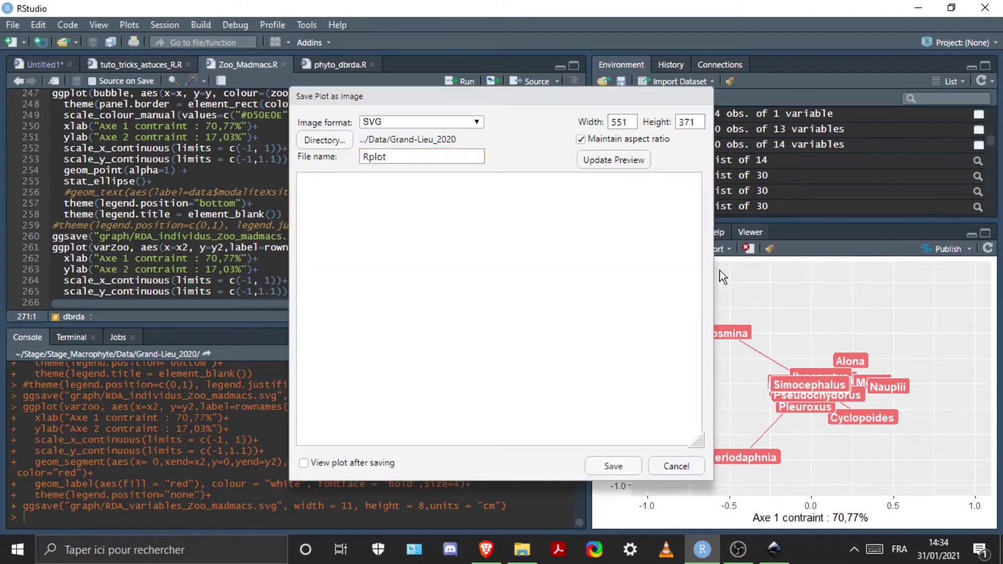
pyautogui.click(410, 157)
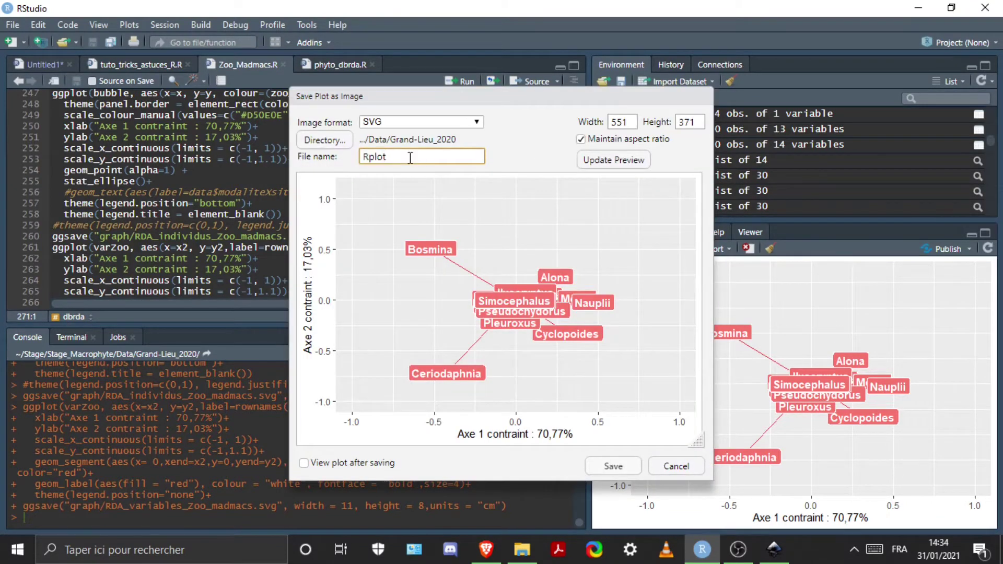
pyautogui.moveTo(410, 158); pyautogui.dragTo(335, 154)
pyautogui.write('Grap')
pyautogui.write('h2')
pyautogui.click(612, 468)
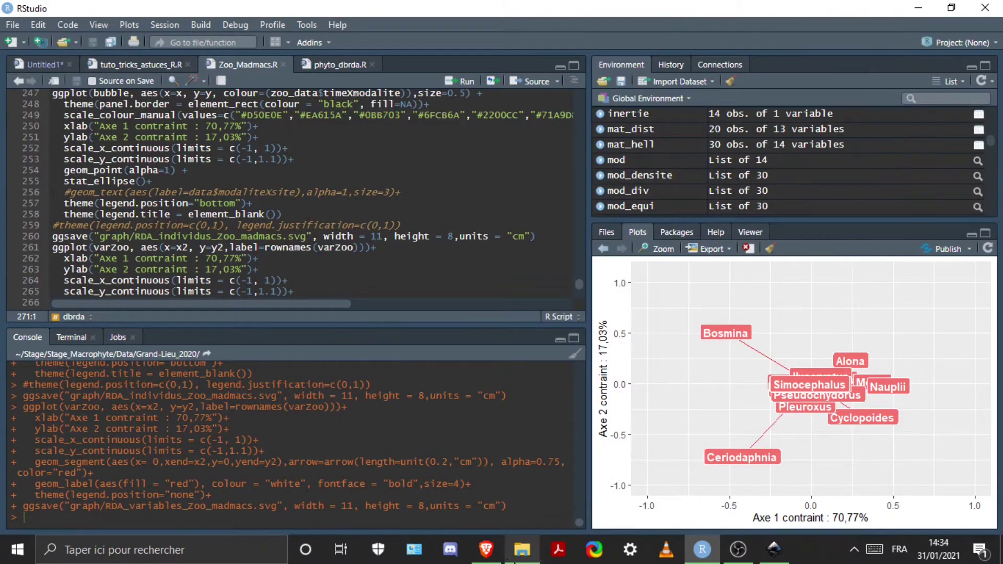
pyautogui.click(522, 549)
# - Find graph1.svg (80.8 Ko) in Grand-Lieu_2020, then switch to the blank Inkscape document
pyautogui.click(511, 123)
pyautogui.scroll(-2, 690, 202)
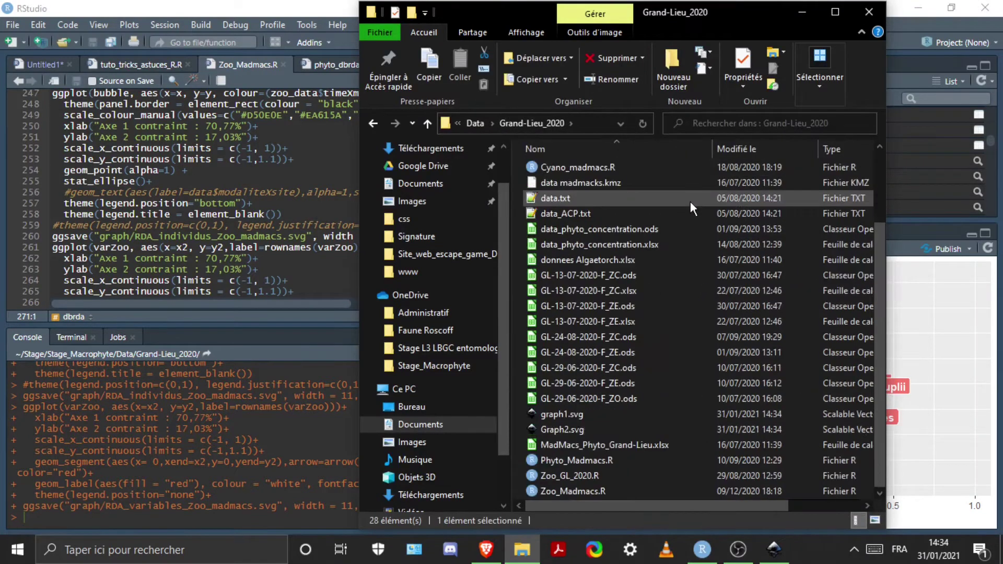
pyautogui.click(572, 412)
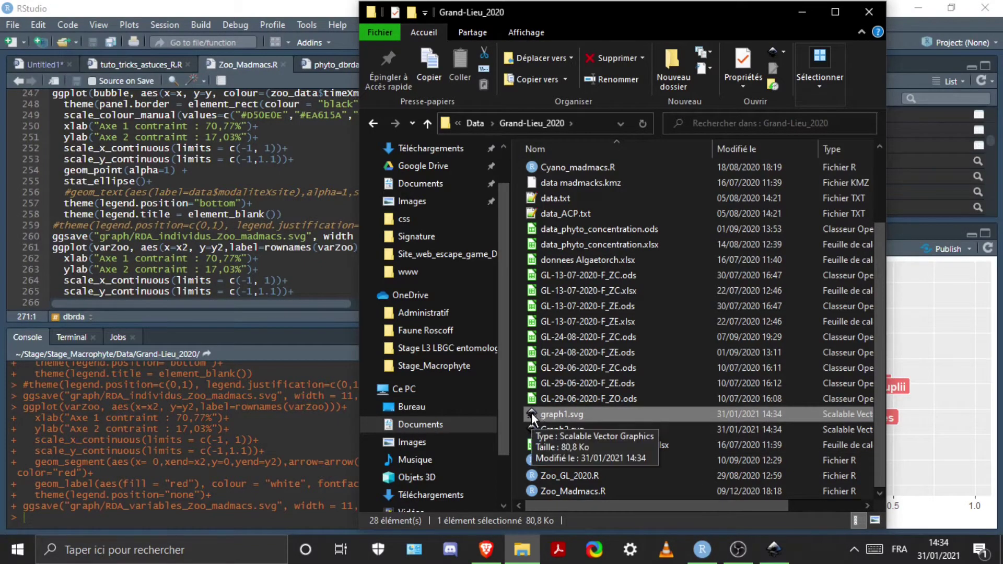
pyautogui.click(778, 557)
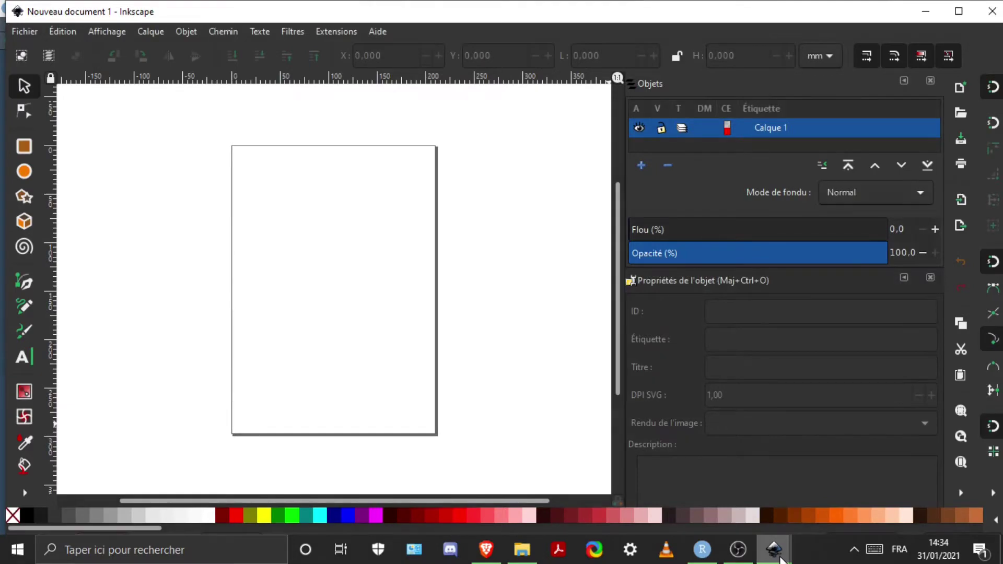
# - Bring up the graph1.svg Inkscape window maximised and zoom around the plot
pyautogui.click(959, 11)
pyautogui.moveTo(773, 550)
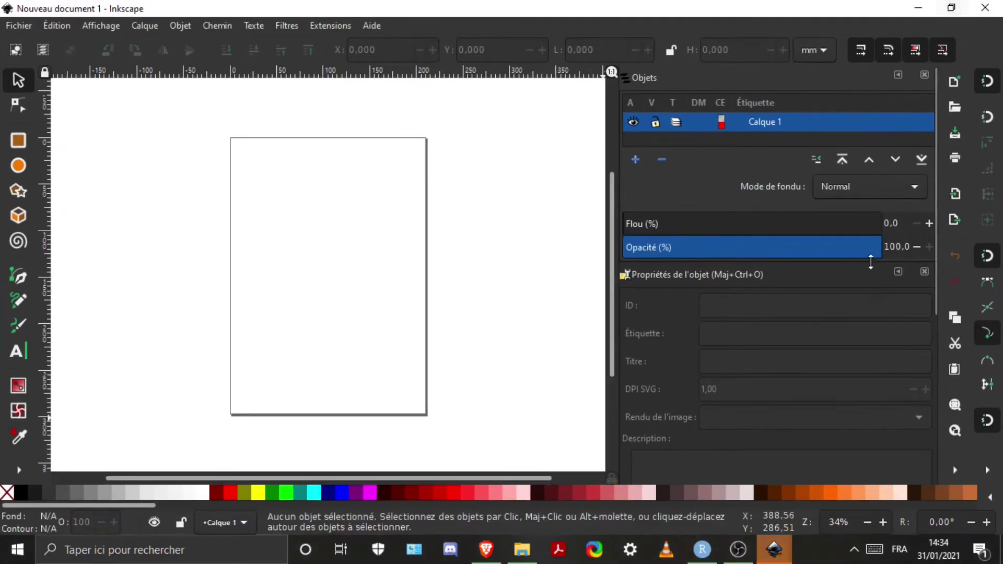
pyautogui.click(822, 502)
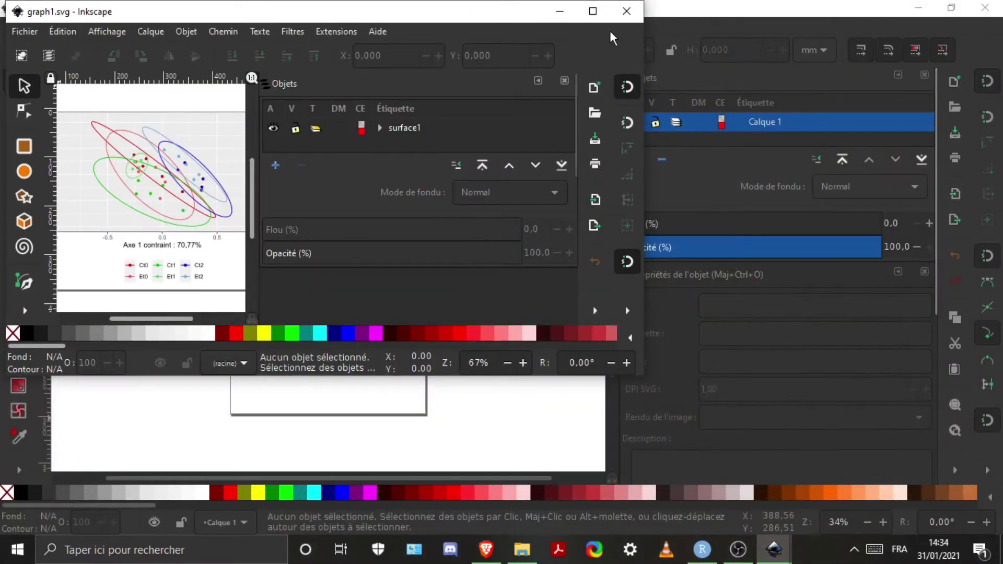
pyautogui.click(593, 14)
pyautogui.scroll(-2, 441, 224)
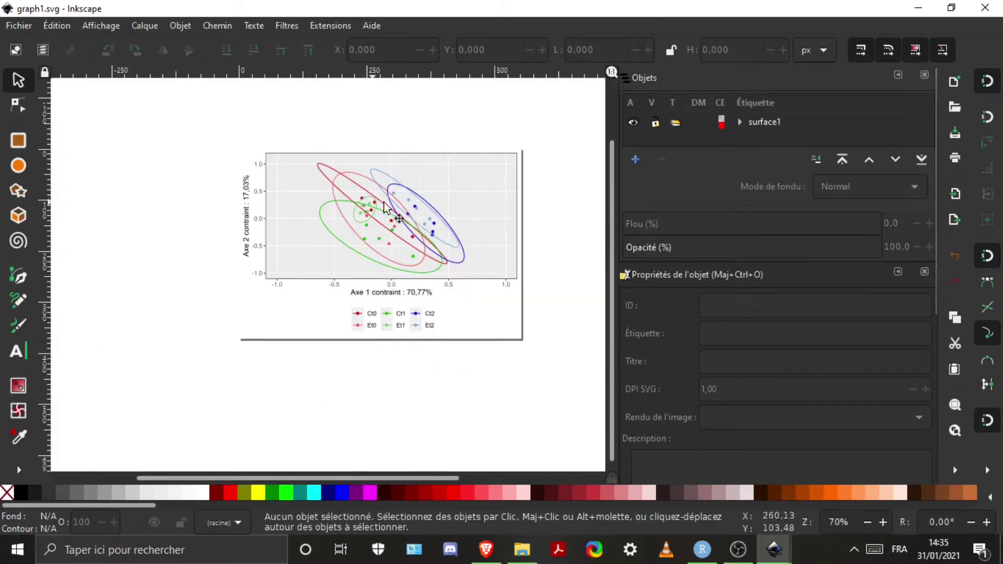
pyautogui.scroll(1, 470, 213)
pyautogui.scroll(1, 374, 214)
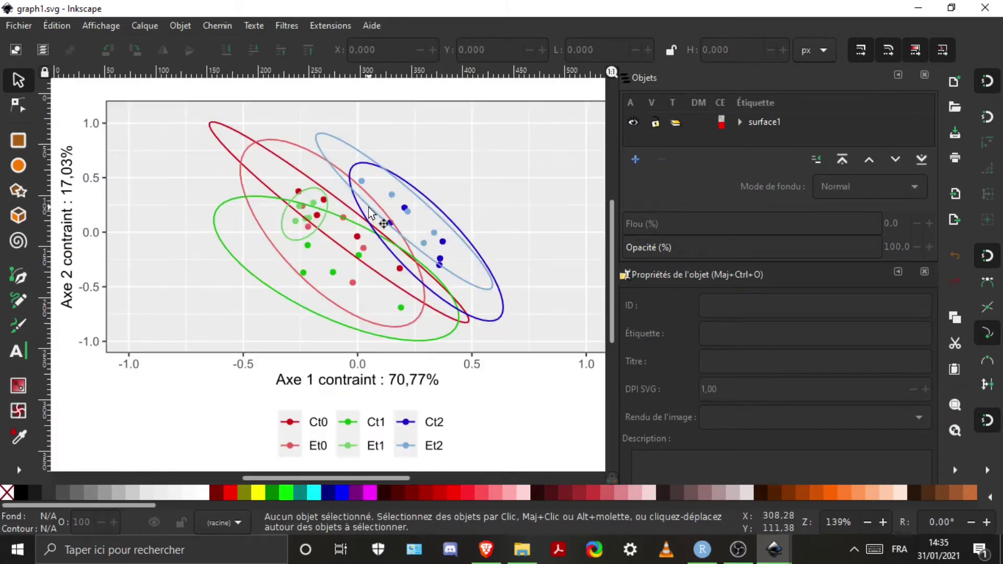
pyautogui.scroll(-1, 374, 214)
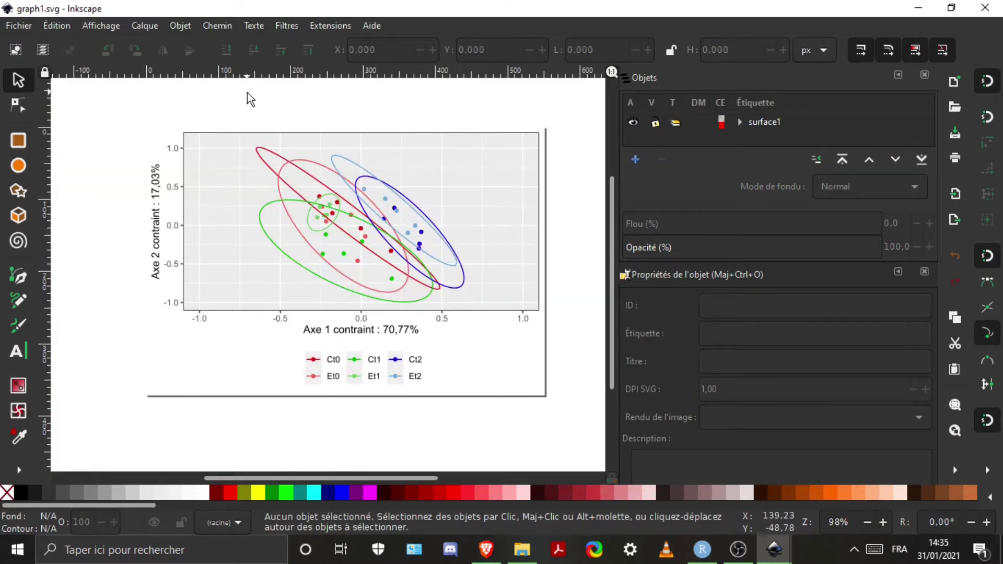
pyautogui.scroll(1, 430, 429)
pyautogui.scroll(-1, 430, 429)
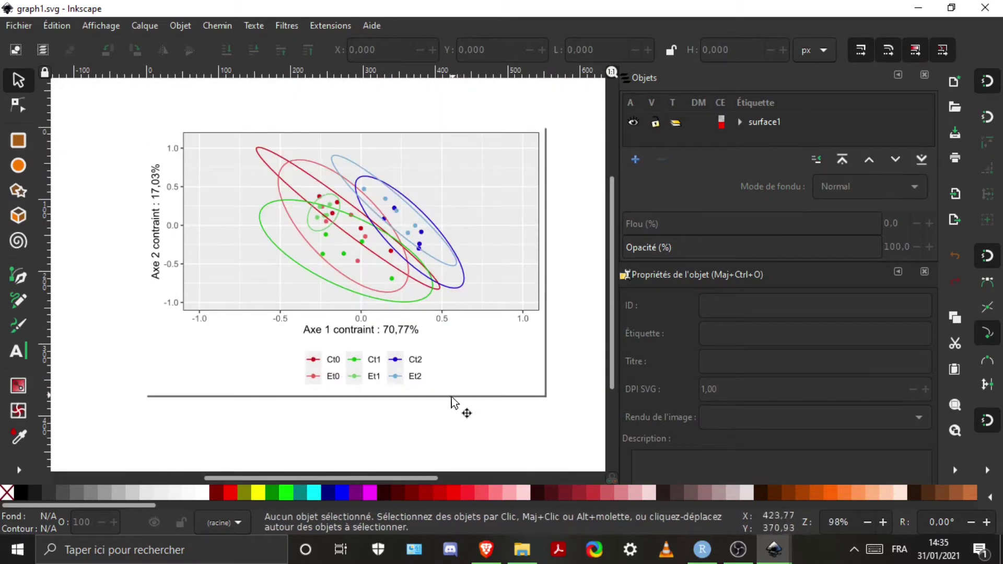
# - Select the whole graph group, leaving it in place at the page corner
pyautogui.moveTo(466, 445); pyautogui.dragTo(291, 351)
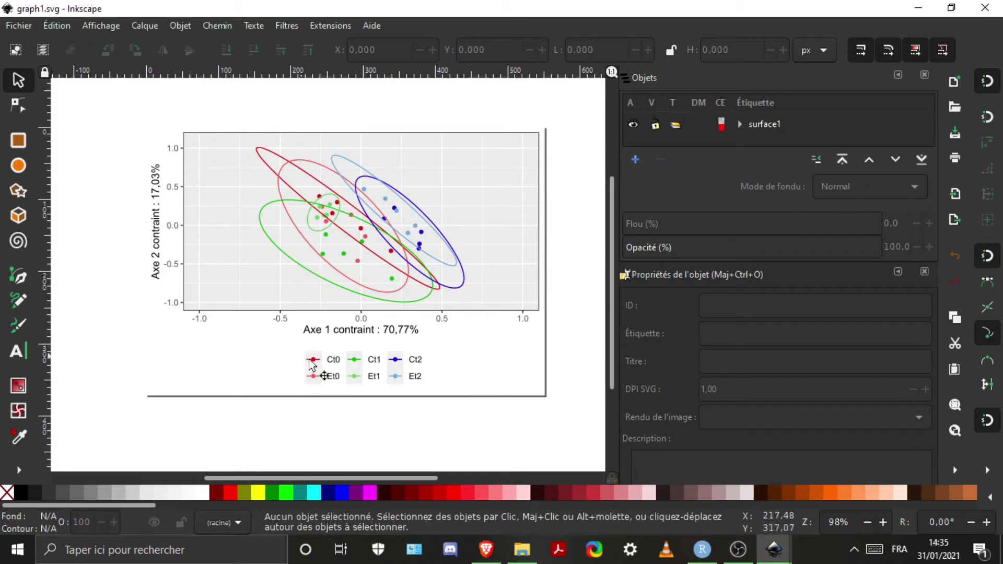
pyautogui.click(328, 374)
pyautogui.scroll(1, 477, 398)
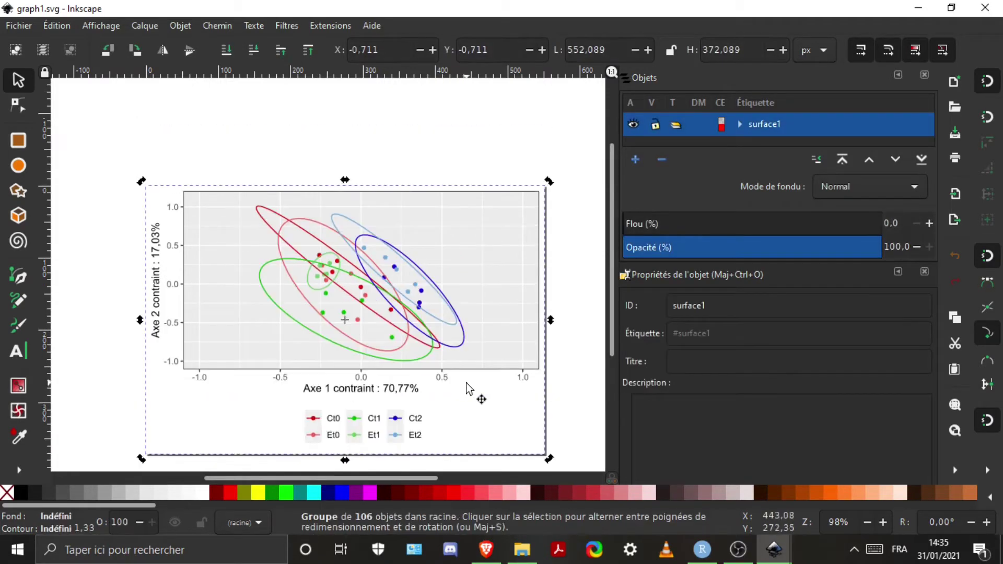
pyautogui.scroll(-2, 477, 399)
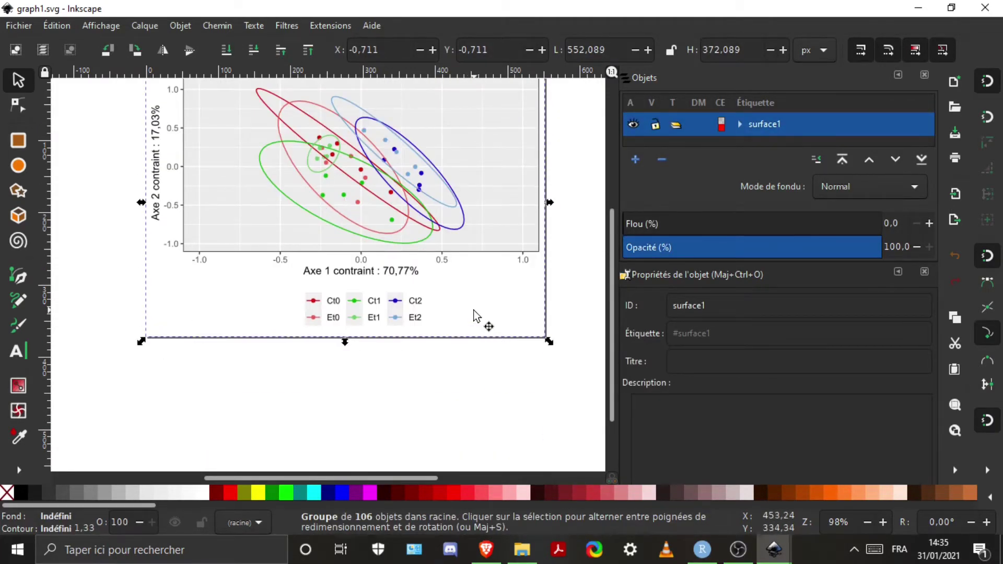
pyautogui.moveTo(471, 310); pyautogui.dragTo(480, 322)
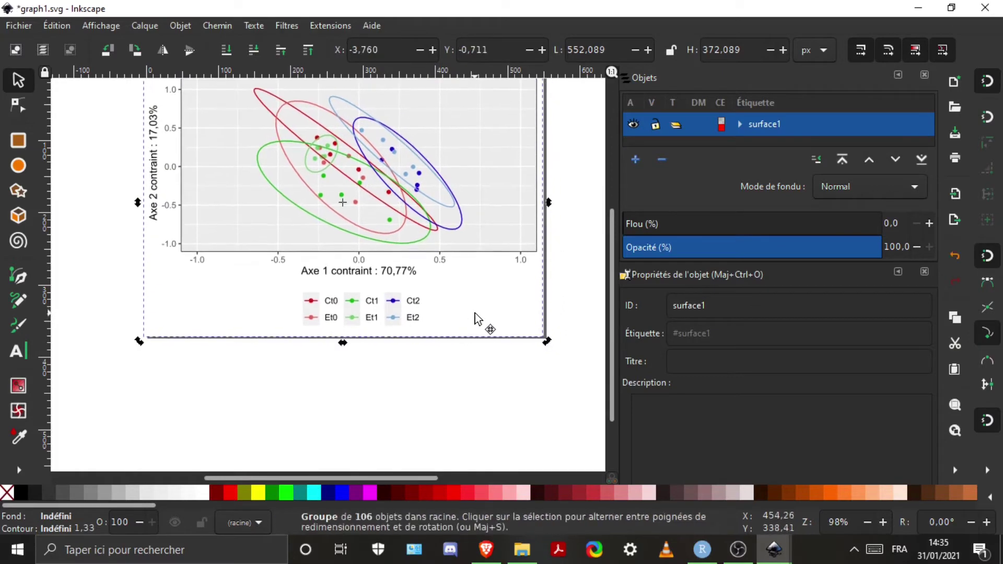
pyautogui.press('Escape')
# - Enlarge the Ct/Et legend to about 249 × 82 px under the x-axis title
pyautogui.moveTo(453, 373); pyautogui.dragTo(285, 283)
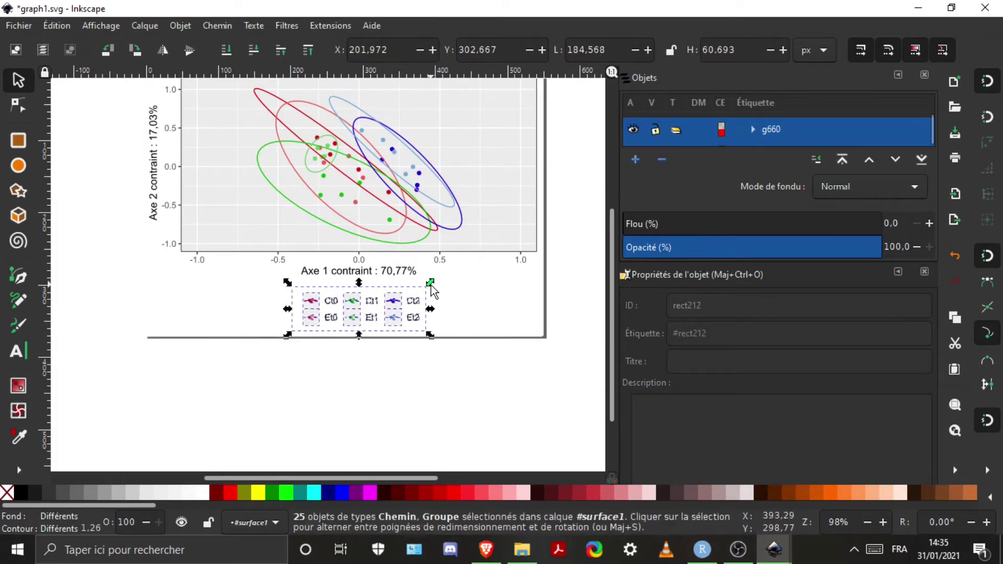
pyautogui.moveTo(430, 282)
pyautogui.mouseDown()
pyautogui.moveTo(516, 224)
pyautogui.moveTo(404, 302)
pyautogui.moveTo(416, 305)
pyautogui.mouseUp()
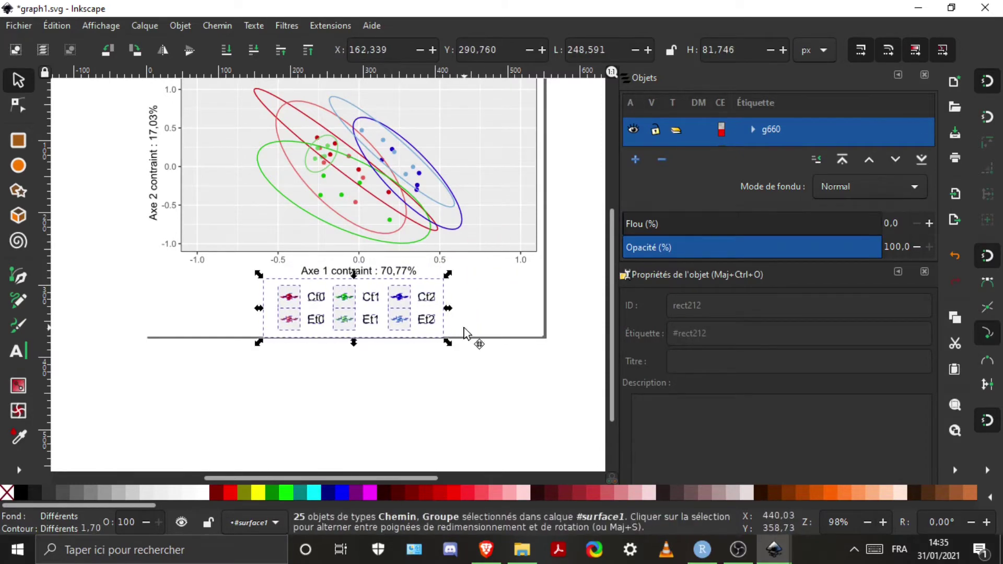
pyautogui.click(335, 287)
pyautogui.keyDown('ctrl'); pyautogui.scroll(2, 340, 282); pyautogui.keyUp('ctrl')
# - Select individual letters of the 'Axe 1 contraint : 70,77%' axis title inside its group
pyautogui.doubleClick(342, 275)
pyautogui.click(349, 264)
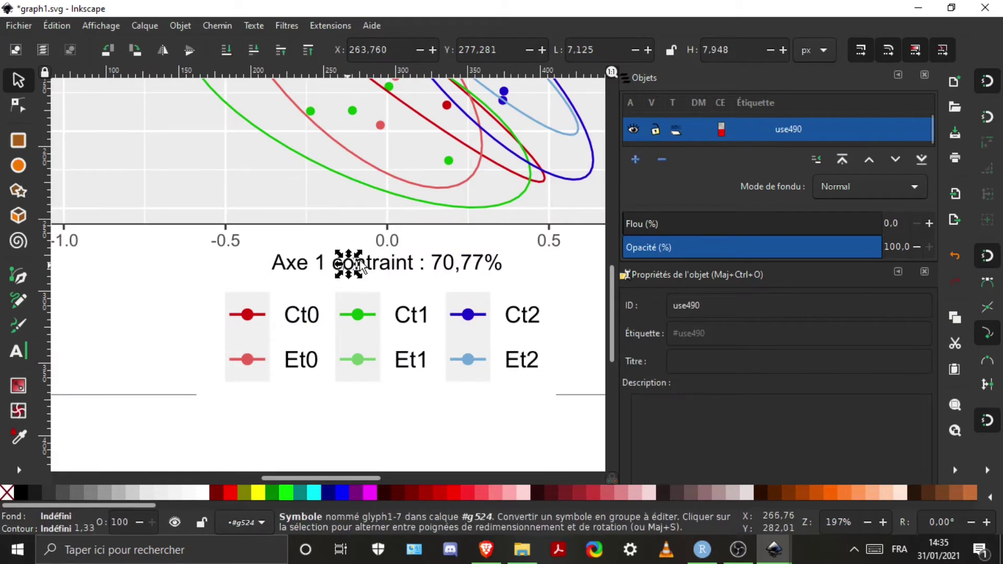
pyautogui.click(369, 263)
pyautogui.click(491, 264)
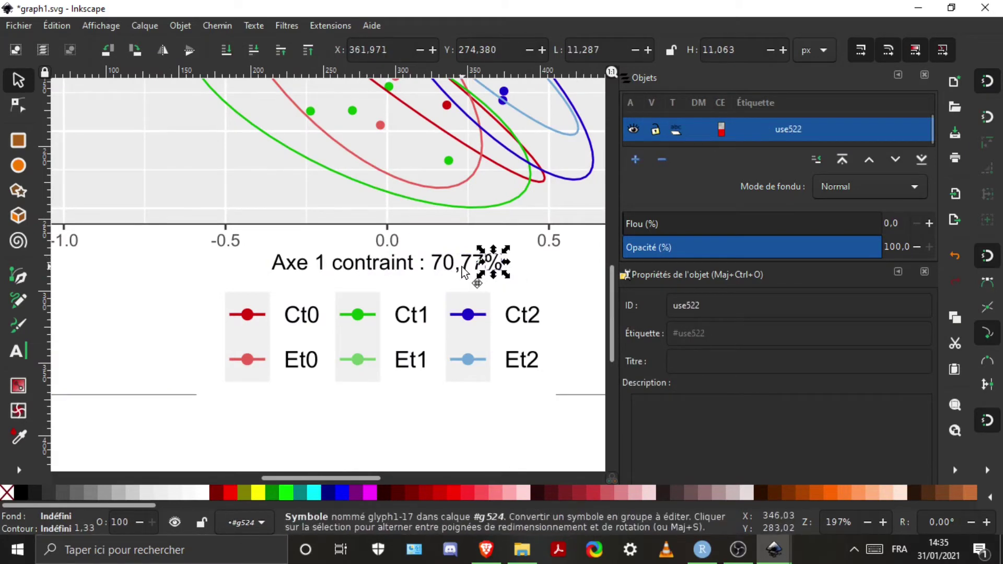
pyautogui.click(377, 267)
pyautogui.click(309, 270)
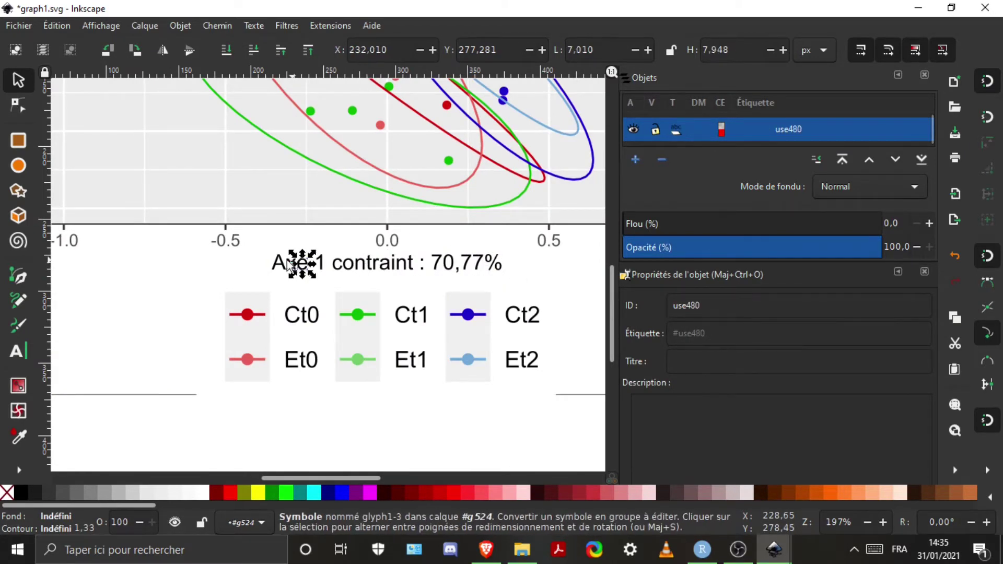
pyautogui.click(389, 269)
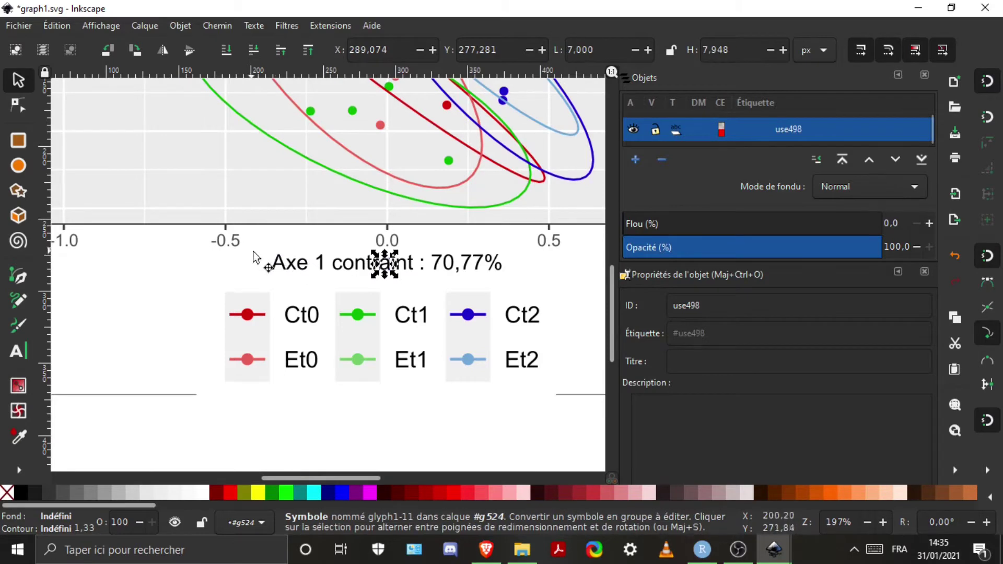
pyautogui.click(257, 264)
# - Write a new text label 'Axe 1 ...' set in AcmeFont
pyautogui.press('t')
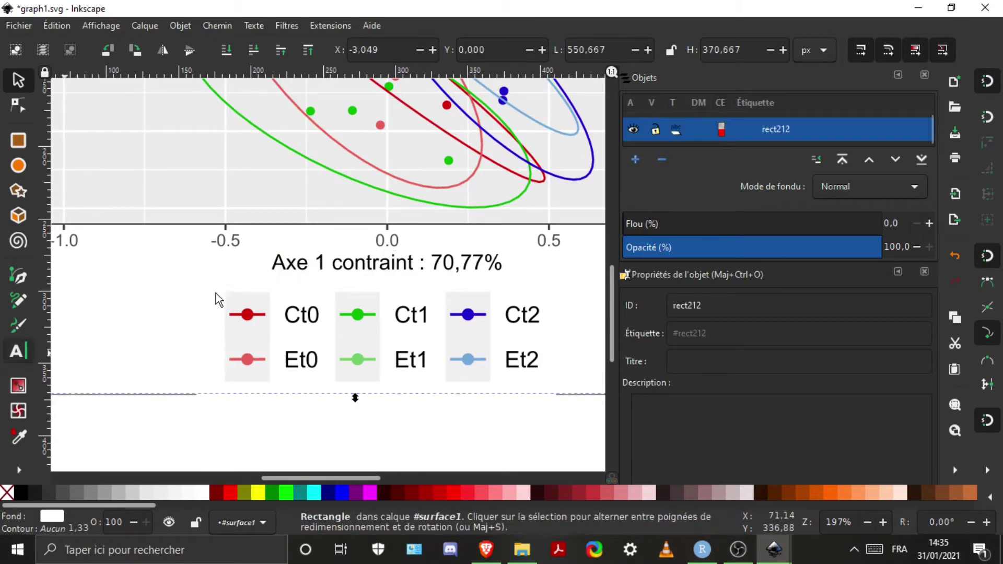
pyautogui.click(228, 269)
pyautogui.click(221, 298)
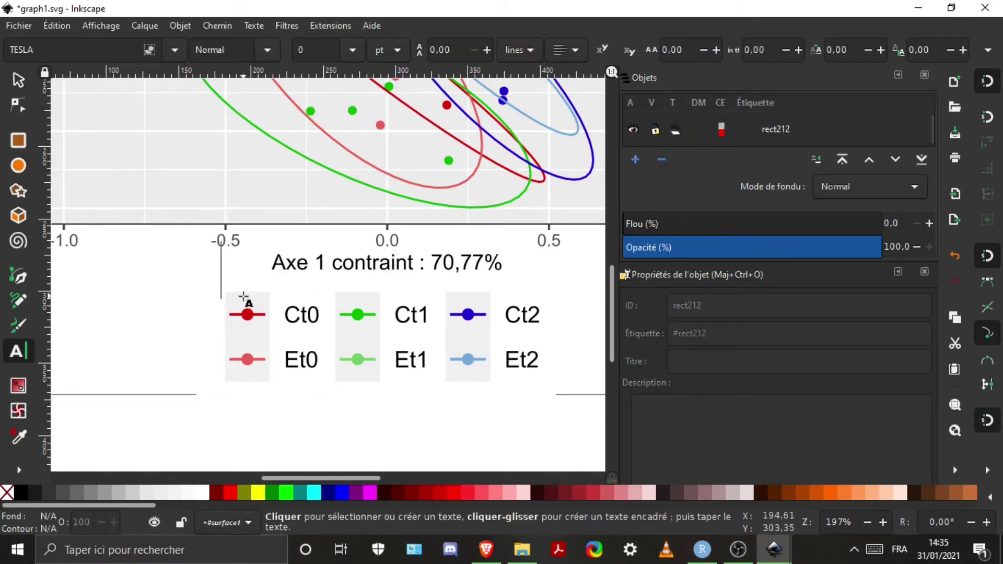
pyautogui.write('Axe')
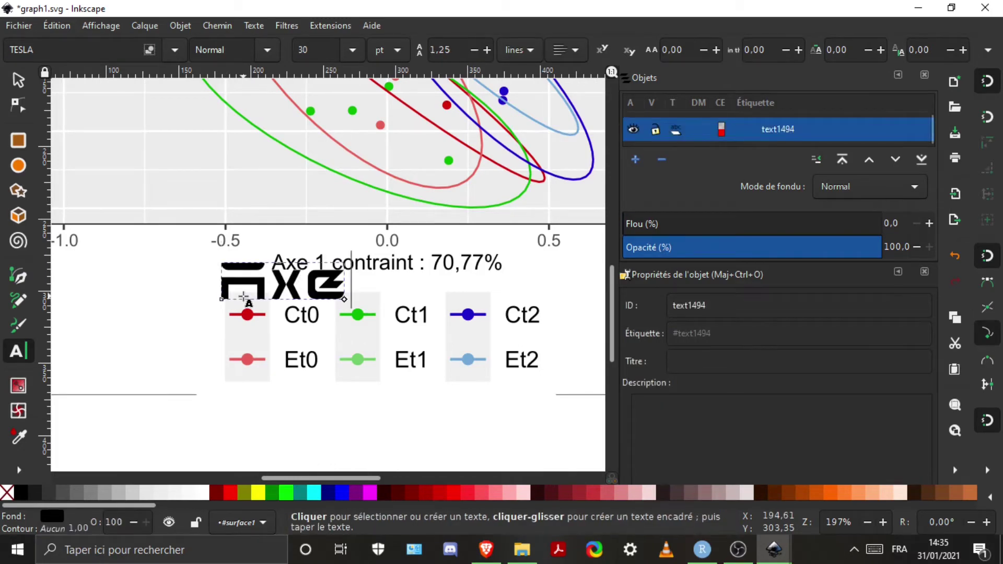
pyautogui.doubleClick(287, 279)
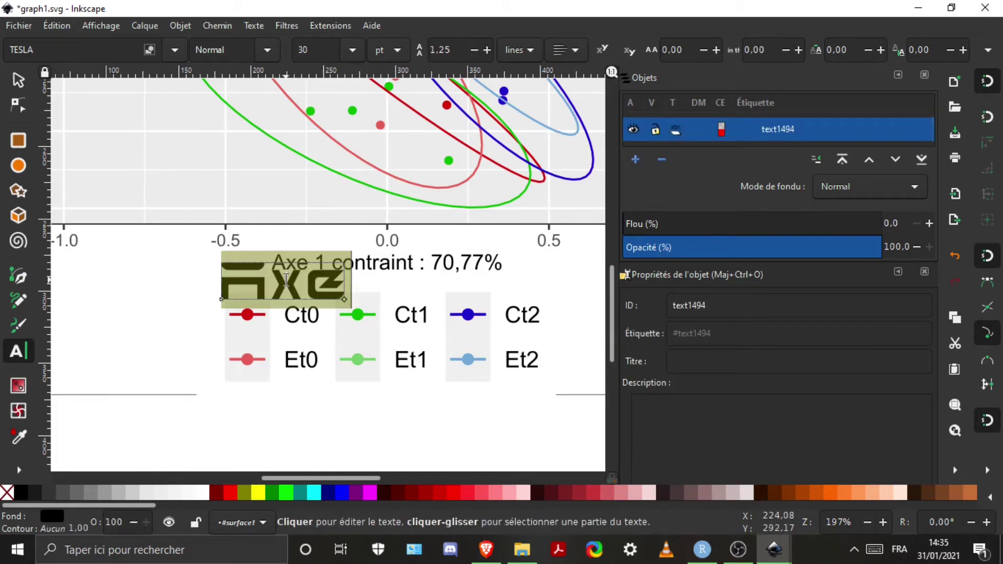
pyautogui.click(175, 49)
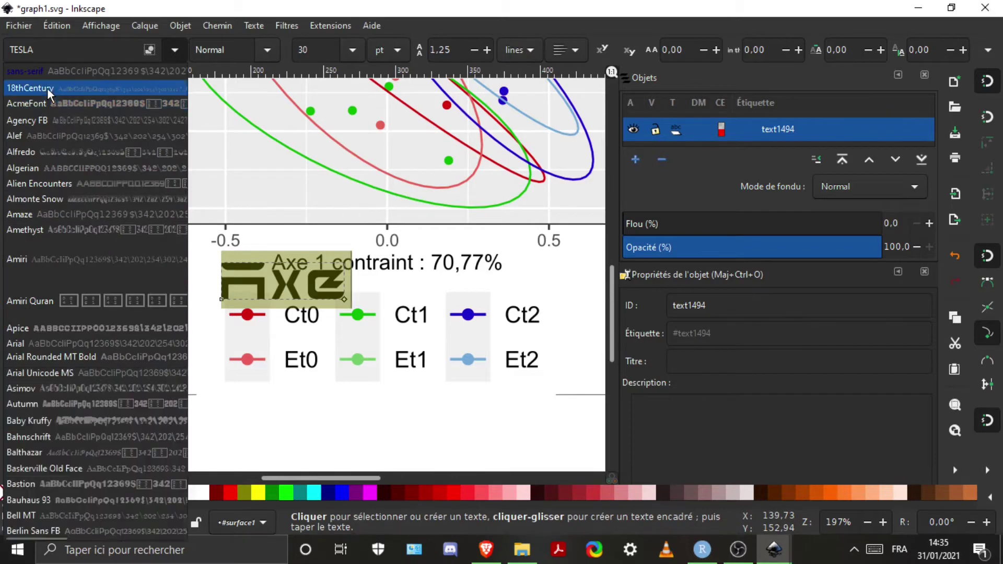
pyautogui.click(60, 104)
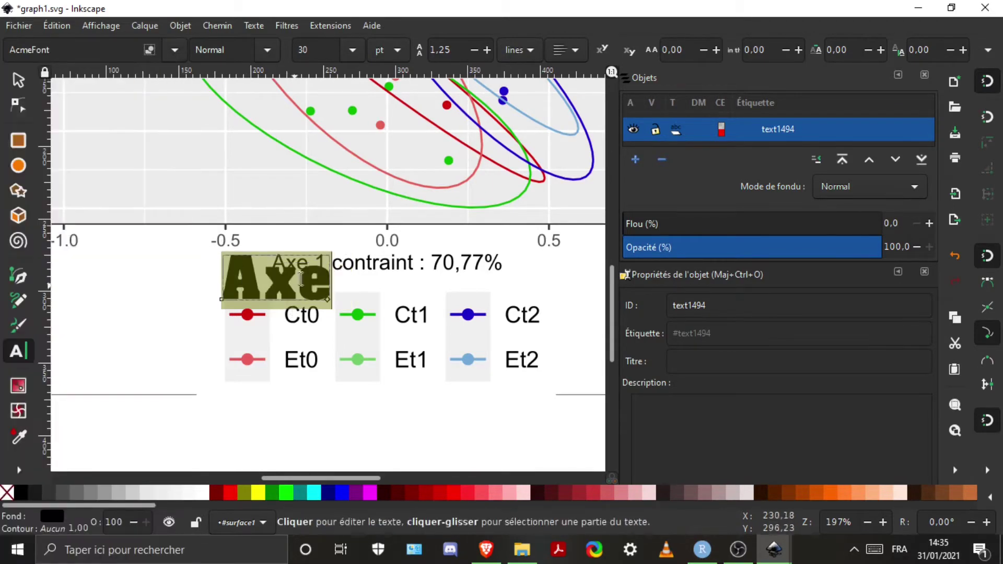
pyautogui.press('End')
pyautogui.write('1')
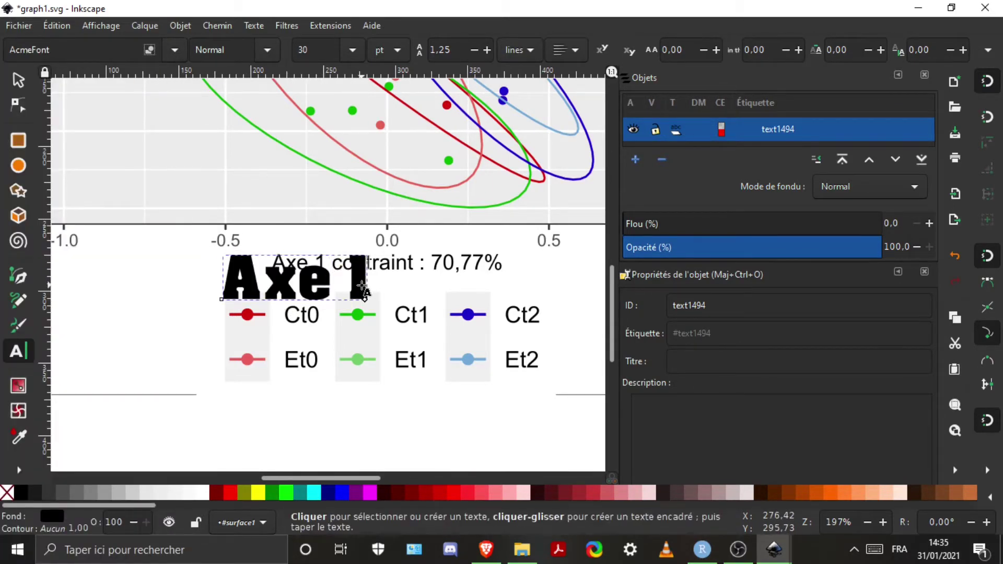
pyautogui.write(' ...')
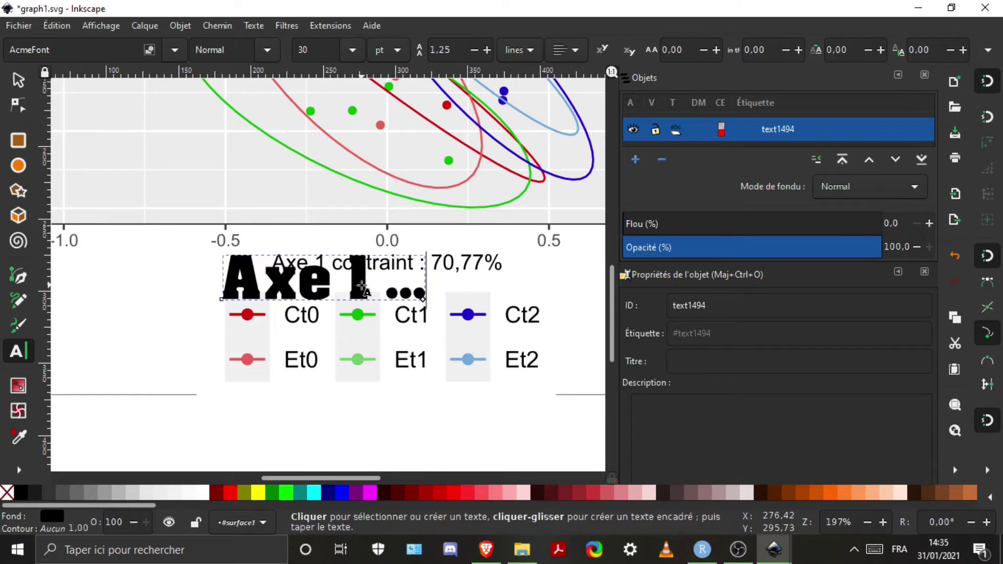
# - Shrink the 'Axe 1 ...' label to about 62 × 14 px and move it left beside the axis title
pyautogui.click(17, 82)
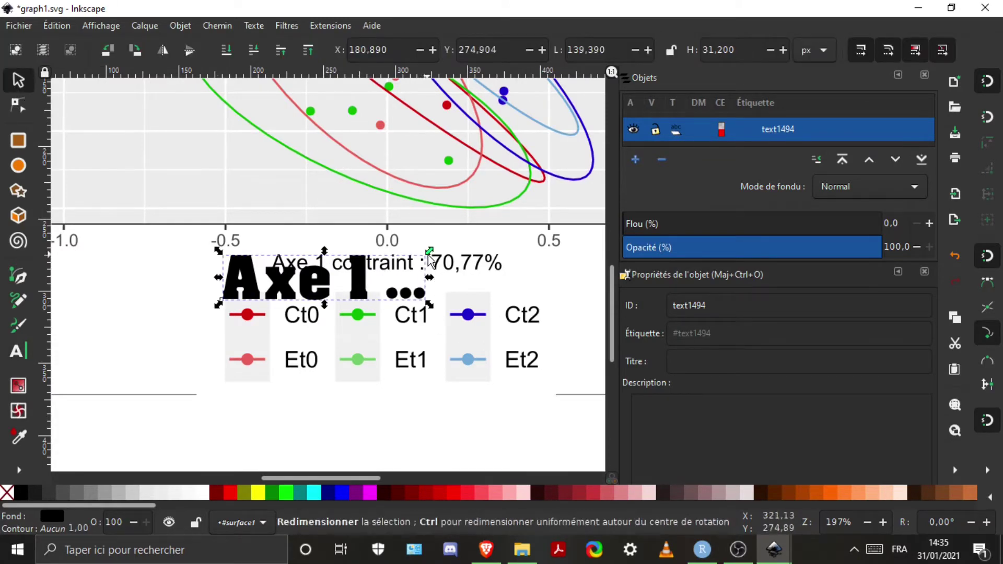
pyautogui.moveTo(429, 252); pyautogui.dragTo(313, 280)
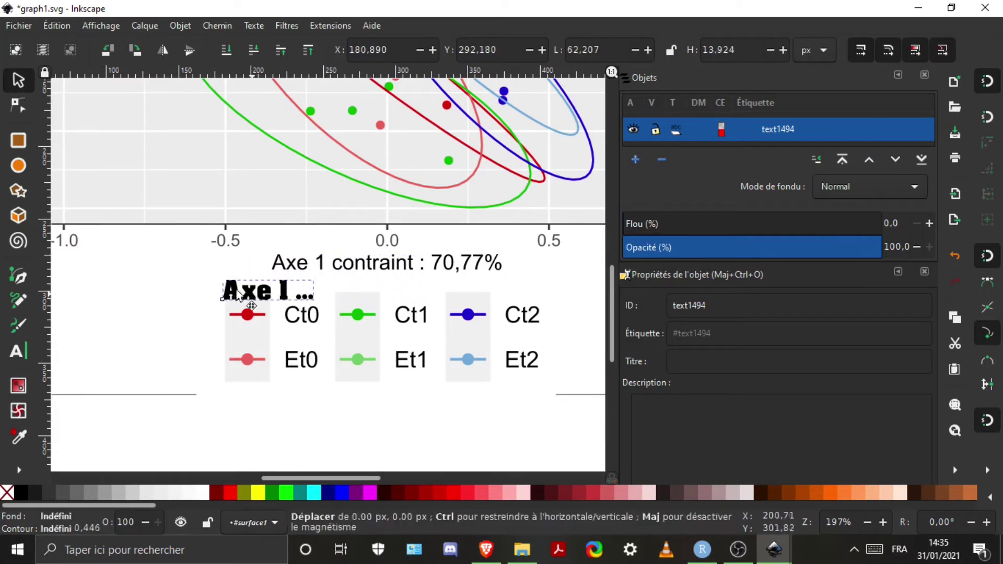
pyautogui.moveTo(238, 295); pyautogui.dragTo(192, 279)
pyautogui.doubleClick(209, 282)
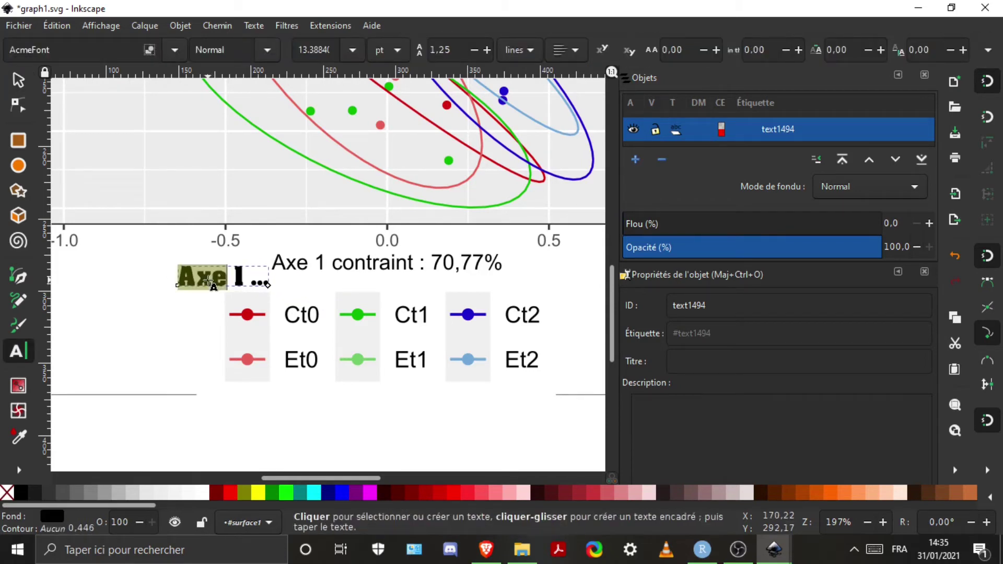
# - Fill the 'Axe 1 ...' text magenta, darkened to HSL lightness 42 (d700d7ff)
pyautogui.tripleClick(209, 282)
pyautogui.click(244, 492)
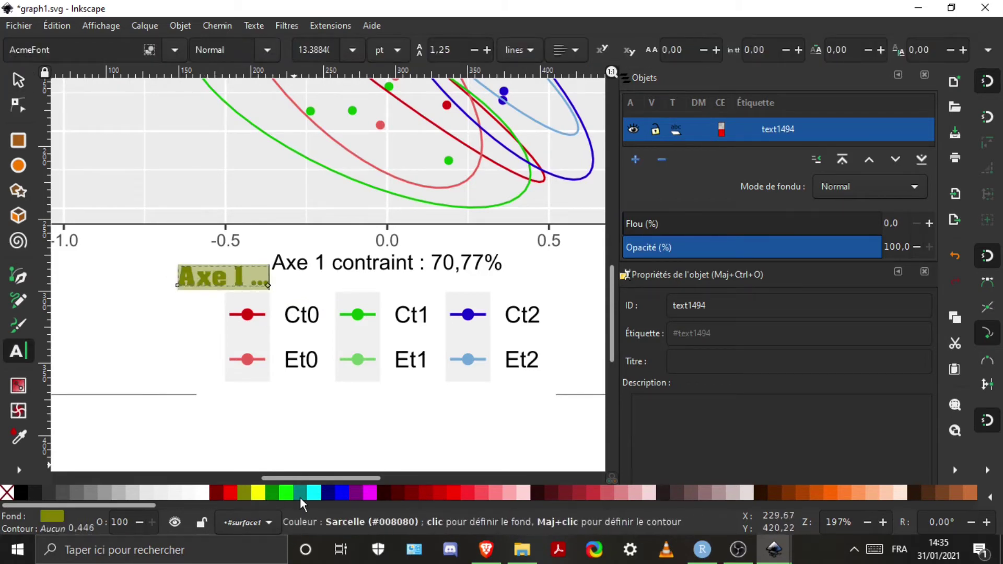
pyautogui.click(370, 493)
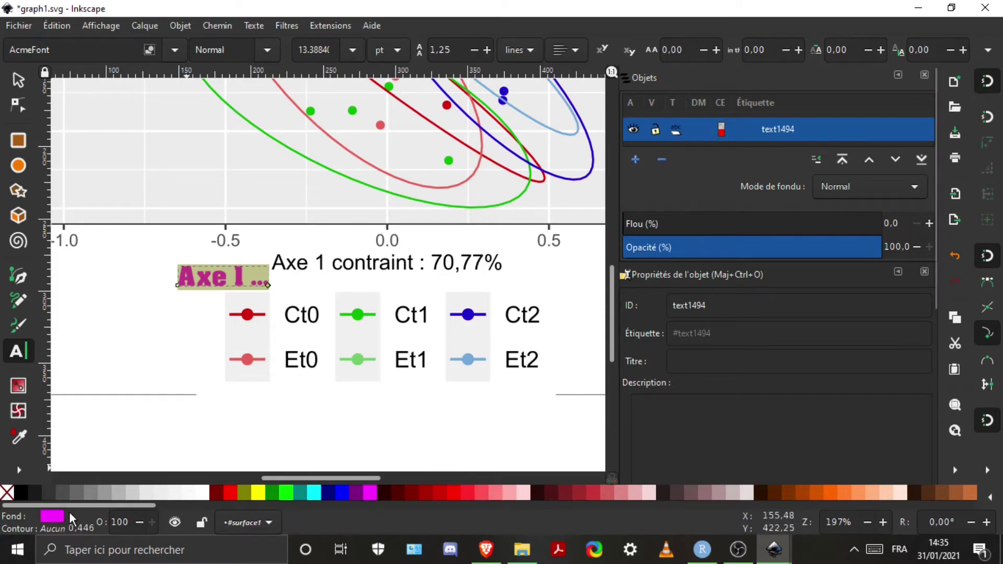
pyautogui.click(51, 517)
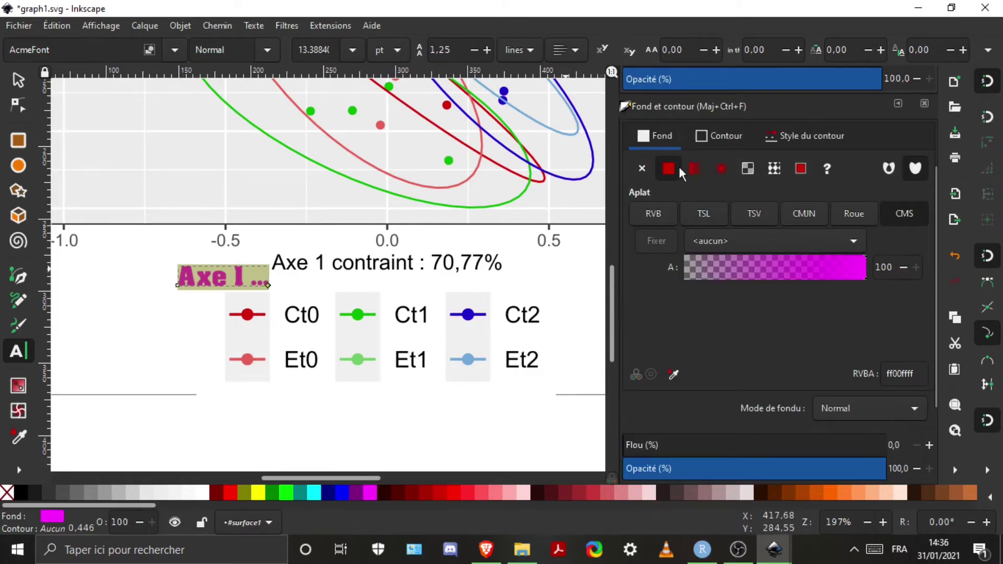
pyautogui.scroll(3, 760, 360)
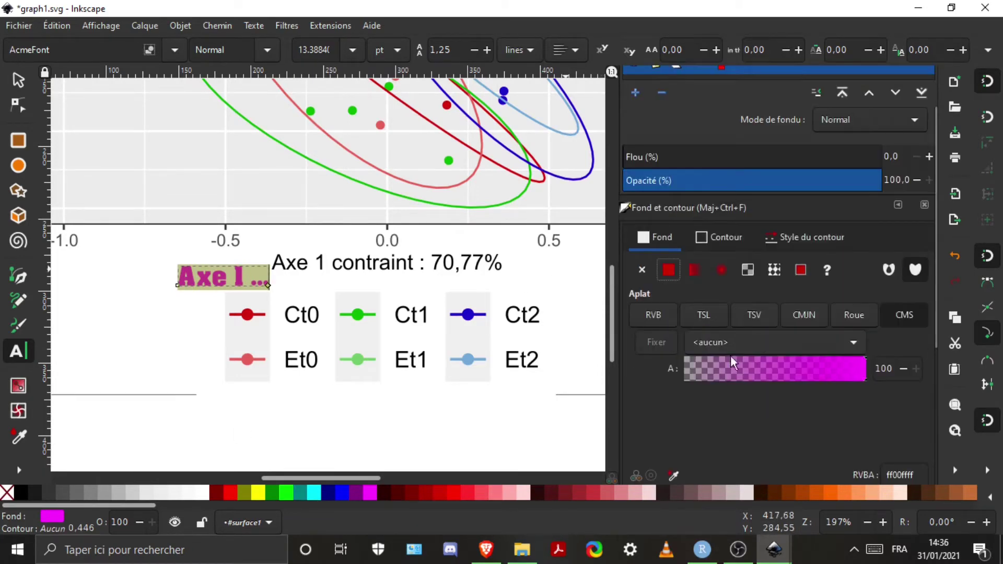
pyautogui.click(644, 313)
pyautogui.click(704, 316)
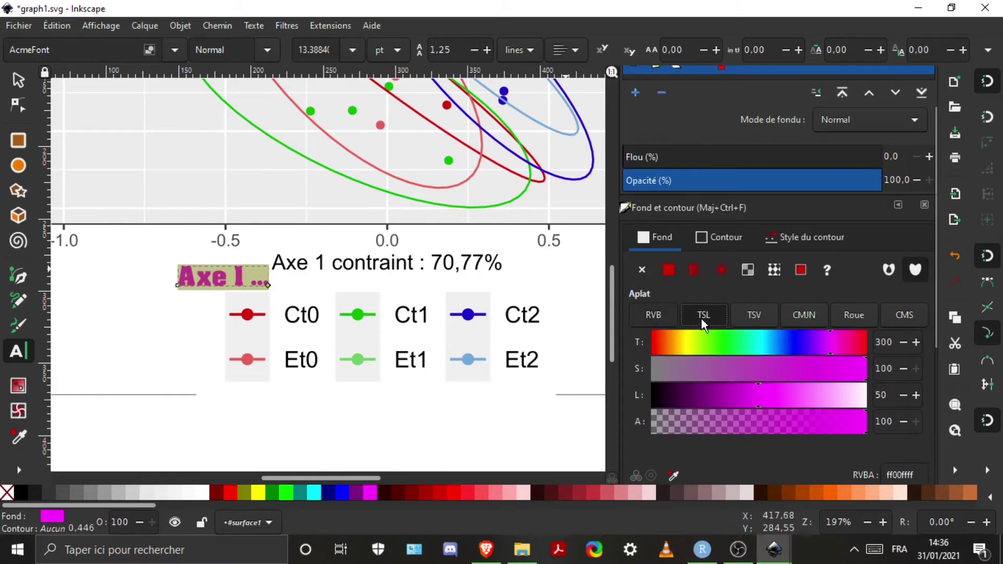
pyautogui.scroll(-1, 878, 449)
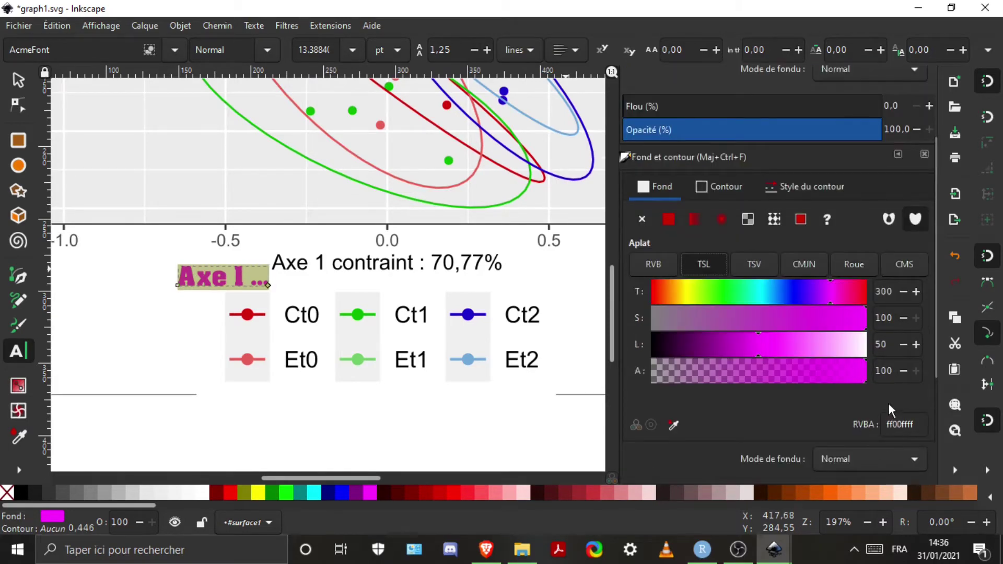
pyautogui.moveTo(757, 344); pyautogui.dragTo(741, 345)
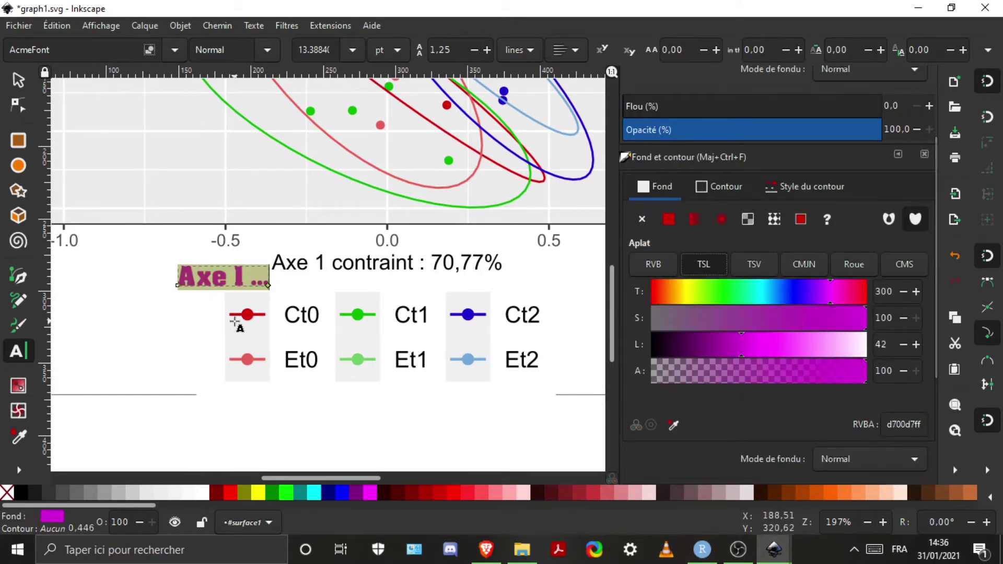
pyautogui.keyDown('ctrl'); pyautogui.scroll(-2, 235, 320); pyautogui.keyUp('ctrl')
pyautogui.keyDown('ctrl'); pyautogui.scroll(1, 241, 188); pyautogui.keyUp('ctrl')
# - Raise the green Ct1 ellipse's stroke width from 1.423 px to about 4.32 px
pyautogui.click(19, 83)
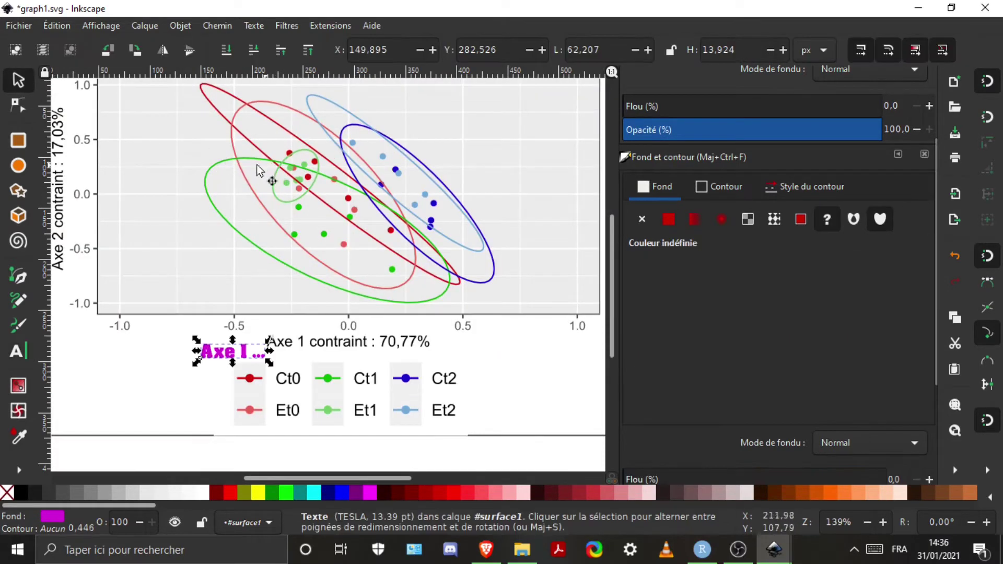
pyautogui.click(224, 167)
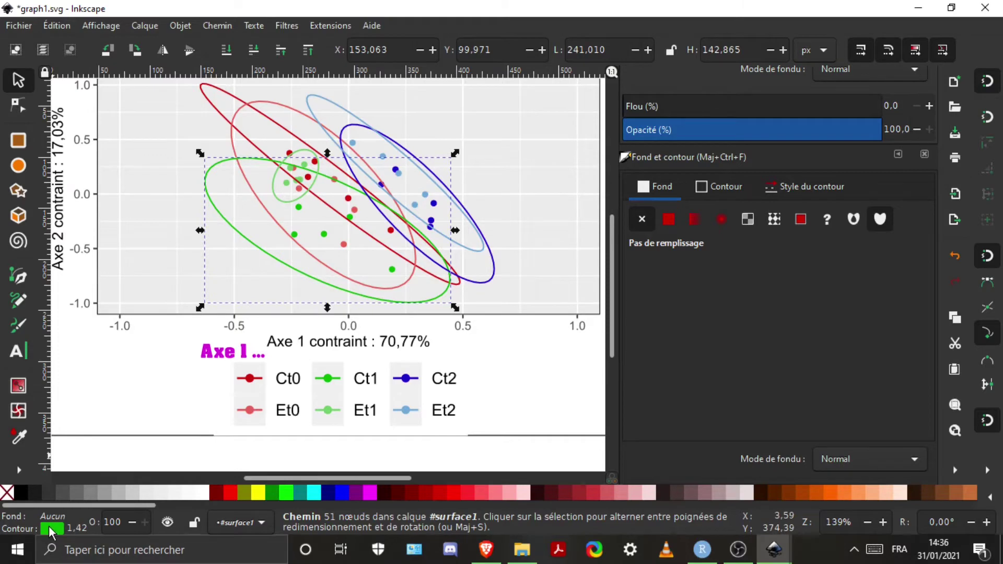
pyautogui.click(719, 187)
pyautogui.scroll(3, 911, 186)
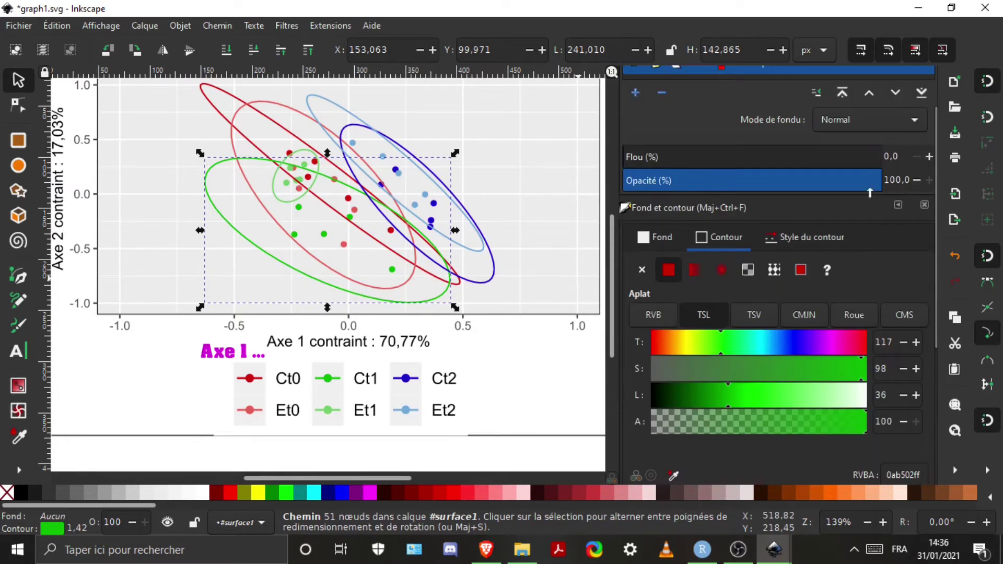
pyautogui.scroll(3, 250, 237)
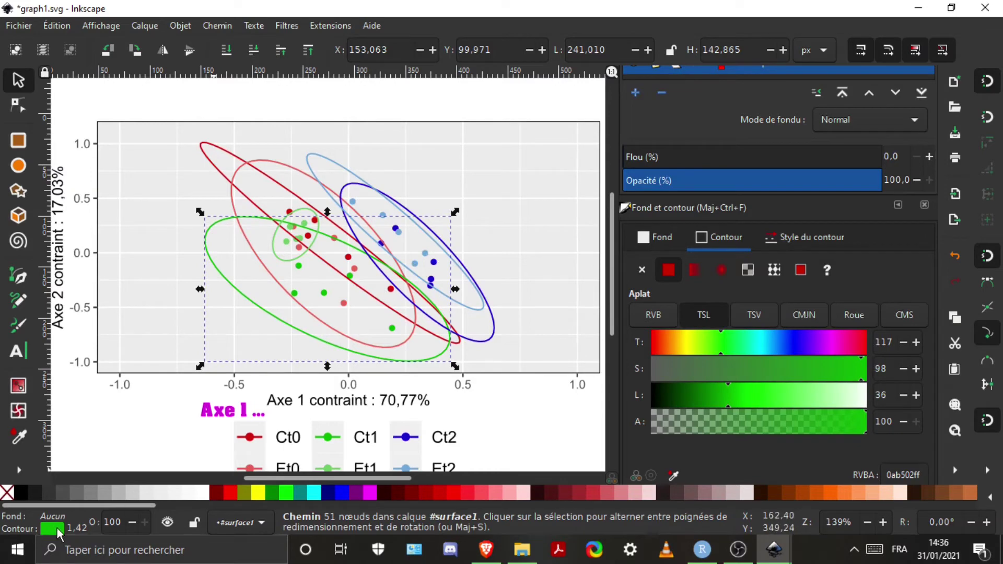
pyautogui.click(820, 240)
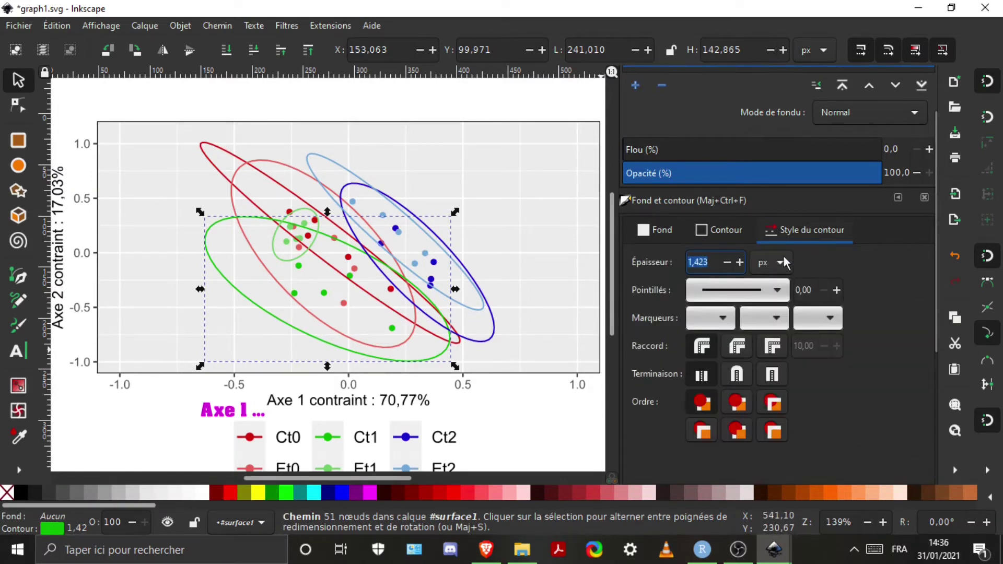
pyautogui.click(740, 263)
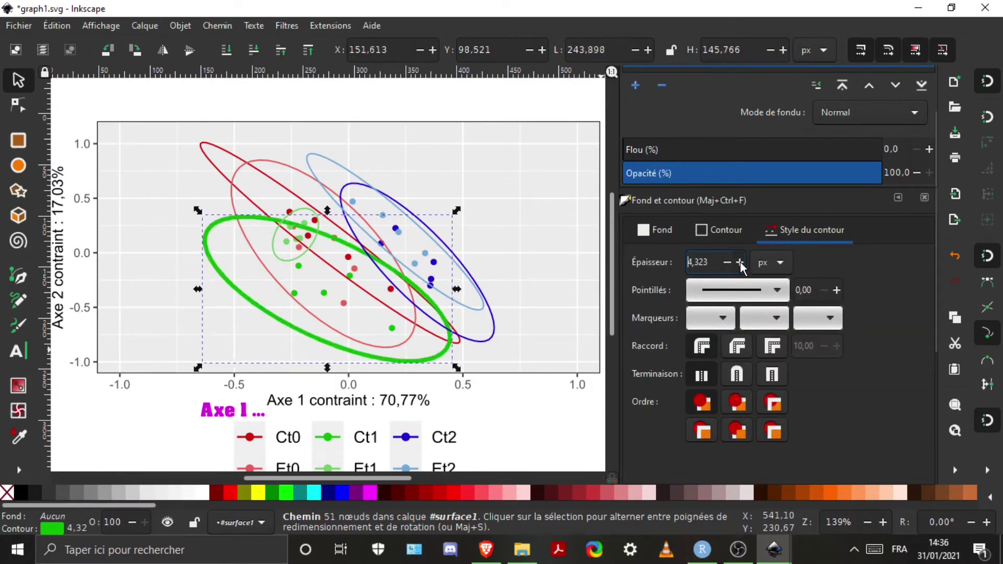
pyautogui.click(355, 116)
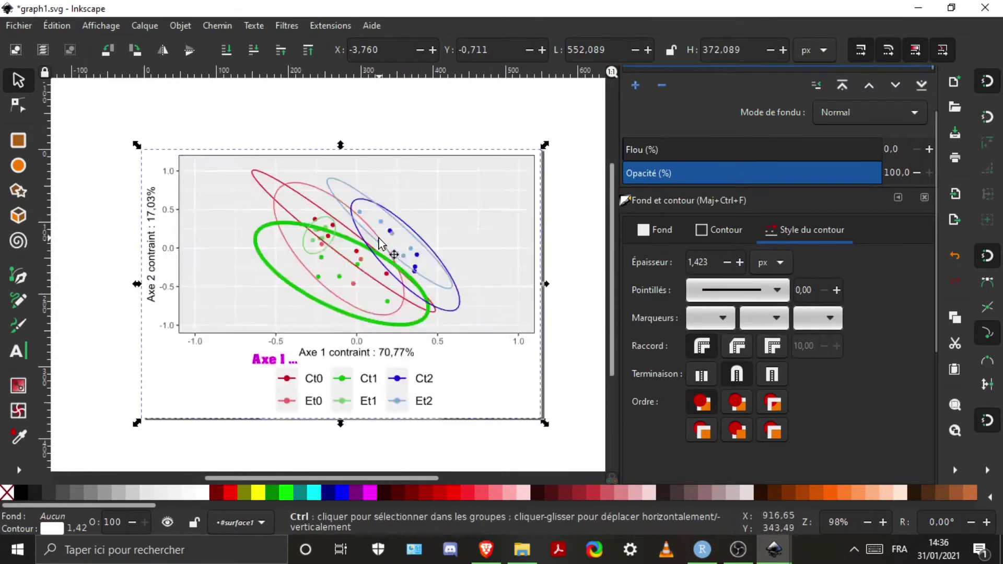
# - Enlarge one green Ct1 data point about threefold, then zoom out over the whole plot
pyautogui.click(295, 293)
pyautogui.scroll(2, 294, 293)
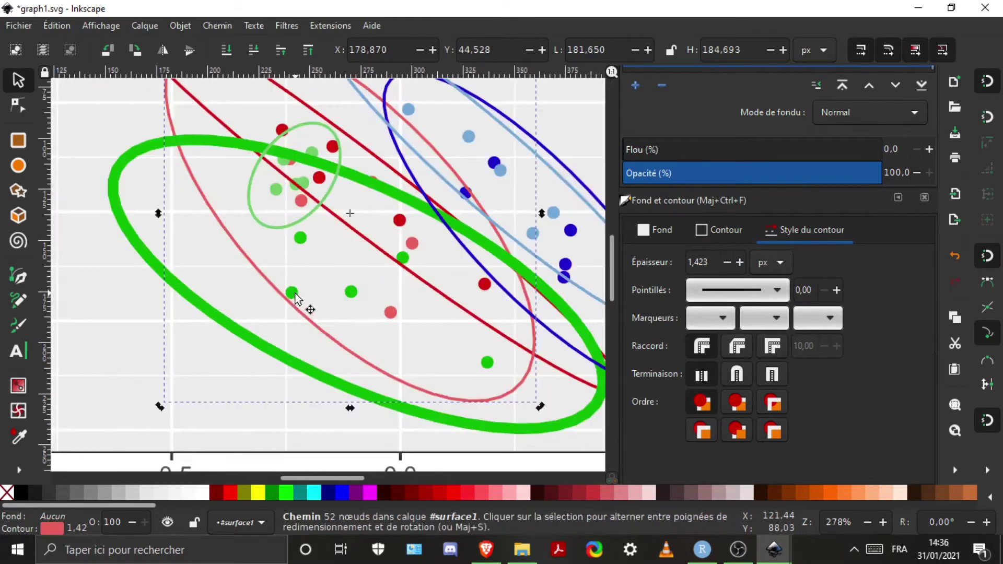
pyautogui.click(292, 293)
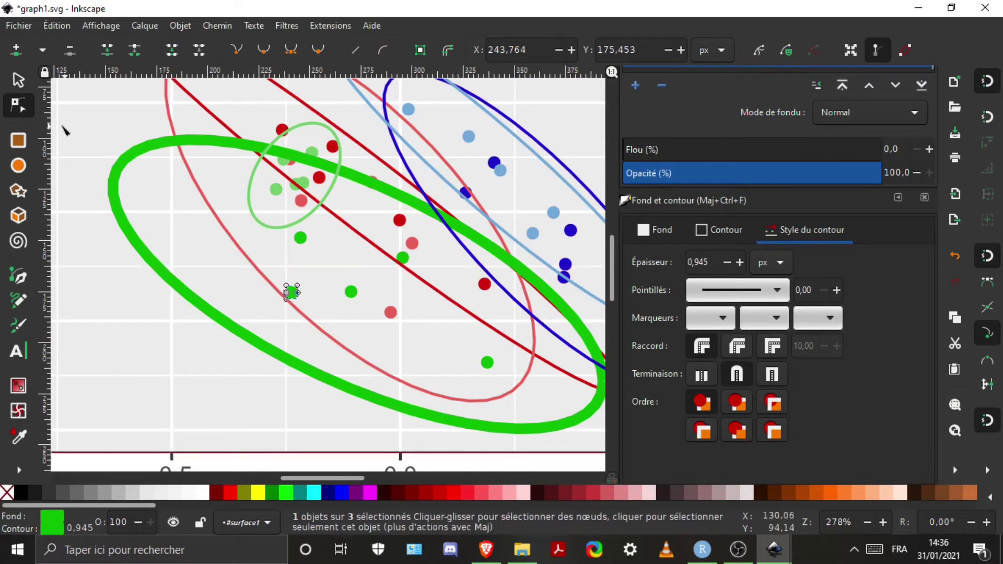
pyautogui.moveTo(302, 282); pyautogui.dragTo(327, 270)
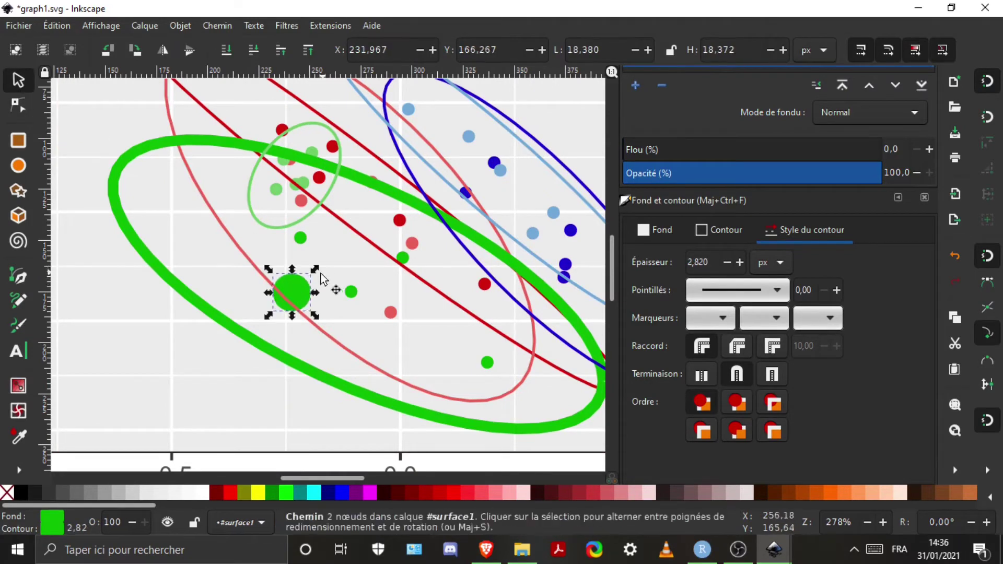
pyautogui.scroll(-2, 307, 323)
pyautogui.click(344, 98)
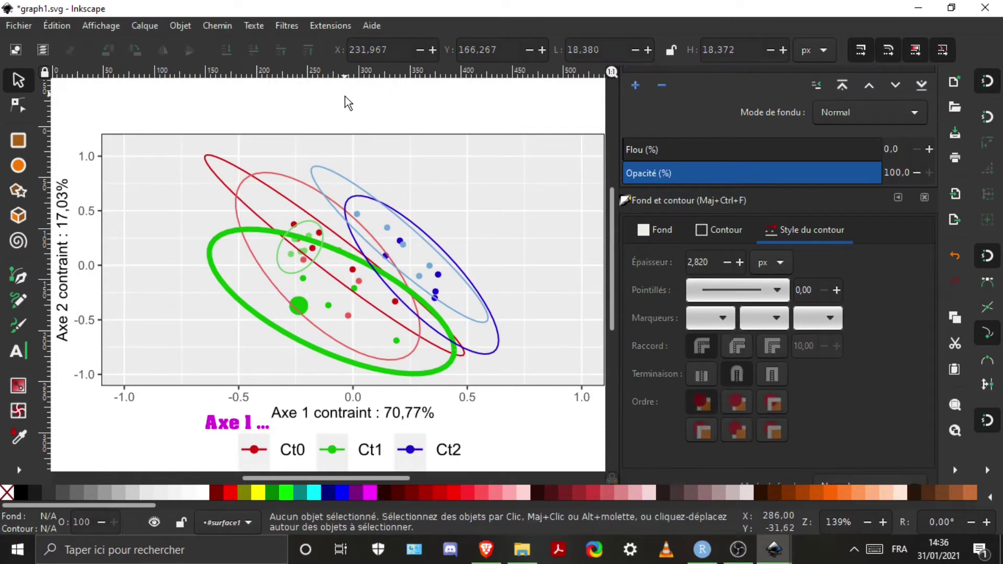
pyautogui.scroll(-1, 301, 159)
pyautogui.scroll(-2, 397, 307)
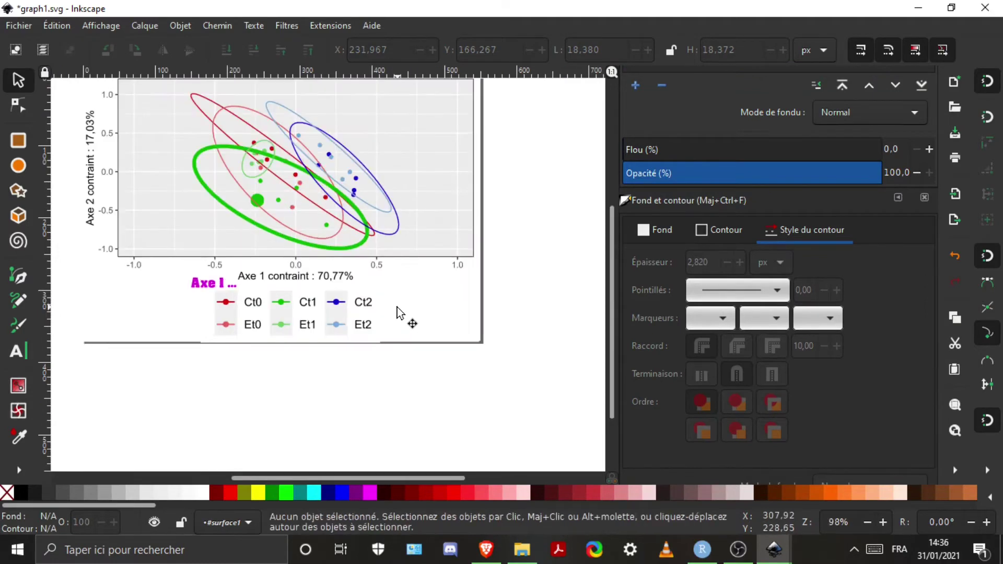
# - Open Graph2.svg from Grand-Lieu_2020 in its own Inkscape window
pyautogui.click(522, 550)
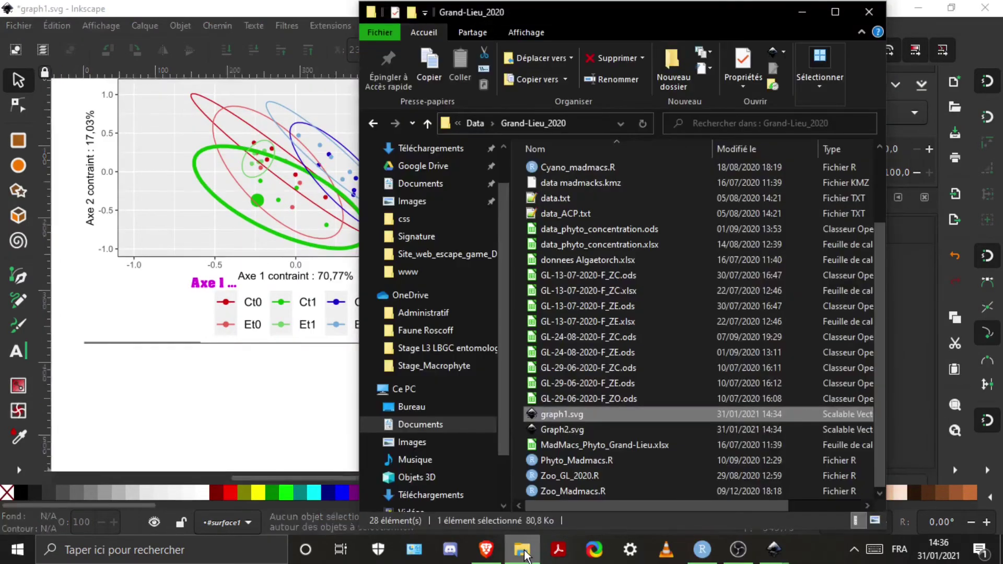
pyautogui.click(575, 429)
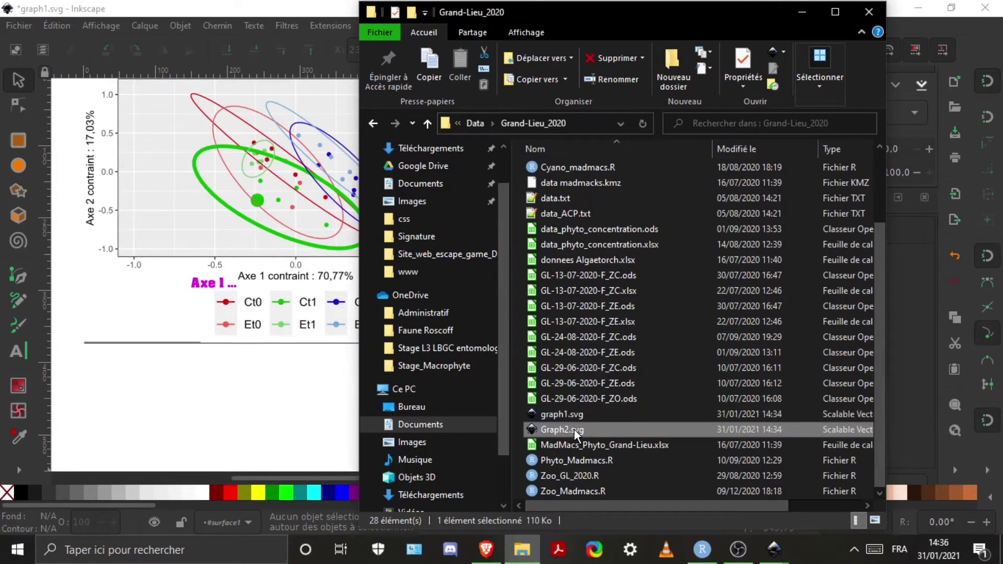
pyautogui.click(272, 407)
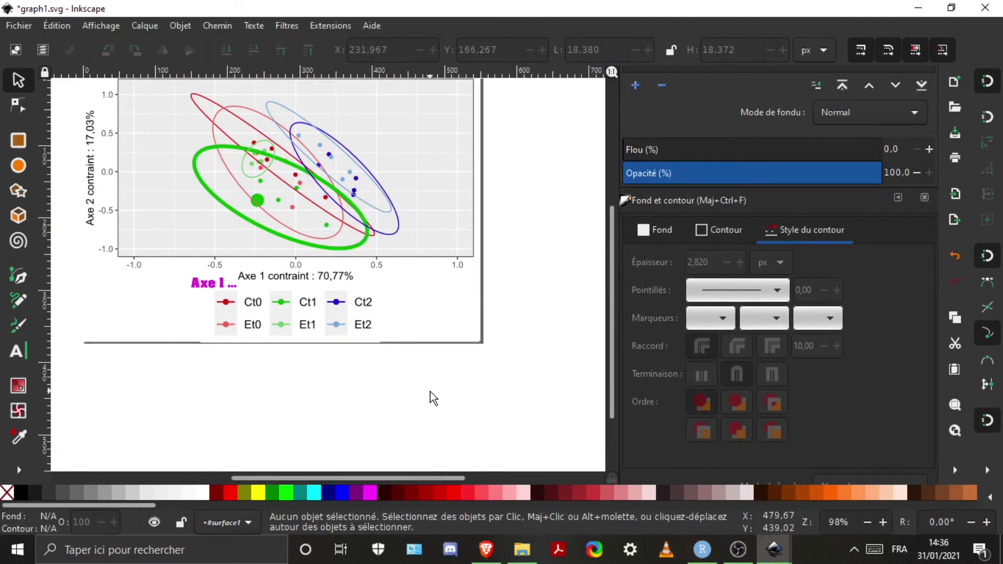
pyautogui.scroll(1, 506, 352)
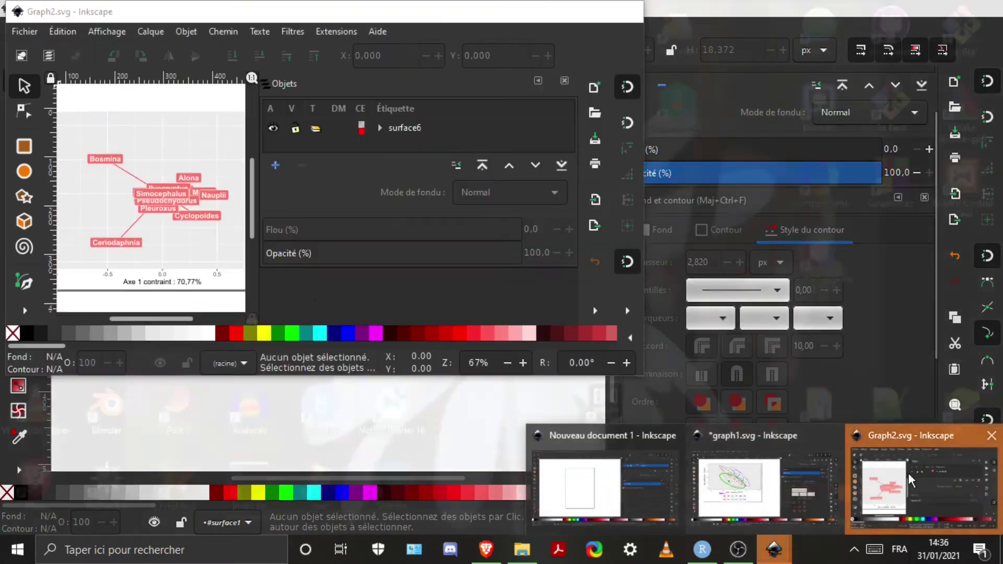
pyautogui.moveTo(772, 549)
pyautogui.click(913, 470)
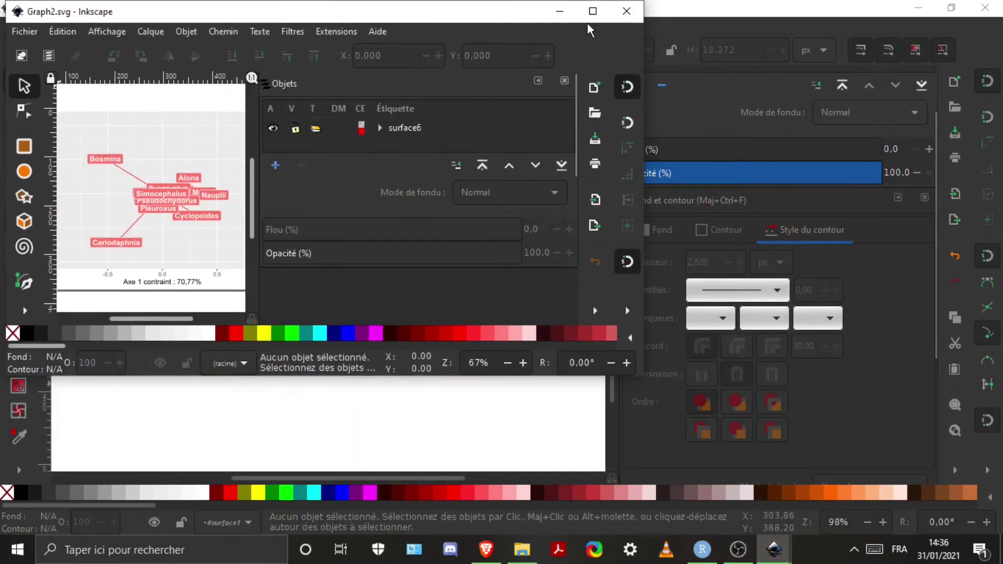
# - Cut every species label and connector line out of the Graph2 plot group, leaving axes and gridlines
pyautogui.click(593, 10)
pyautogui.press('5')
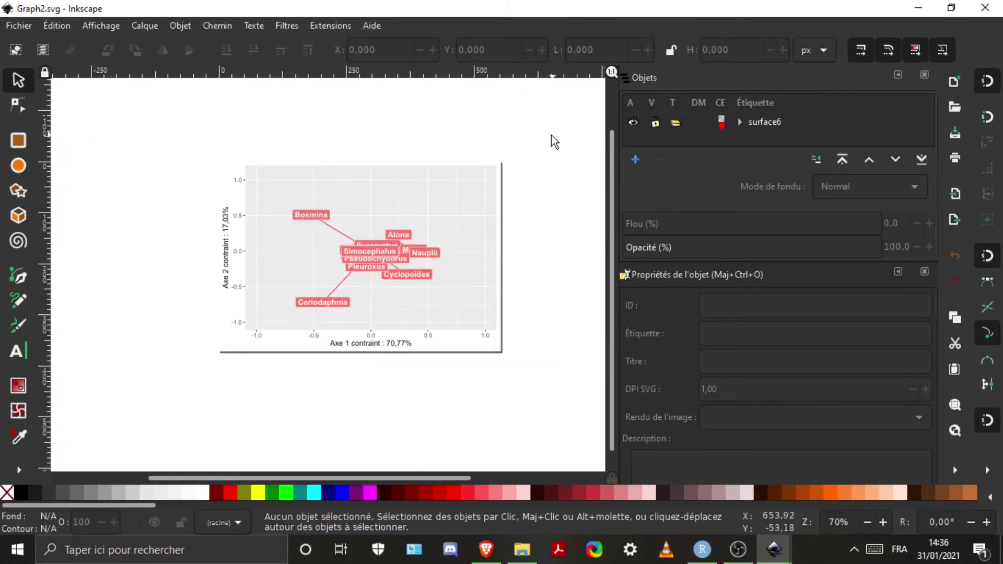
pyautogui.moveTo(551, 136)
pyautogui.mouseDown()
pyautogui.moveTo(528, 211)
pyautogui.moveTo(490, 278)
pyautogui.mouseUp()
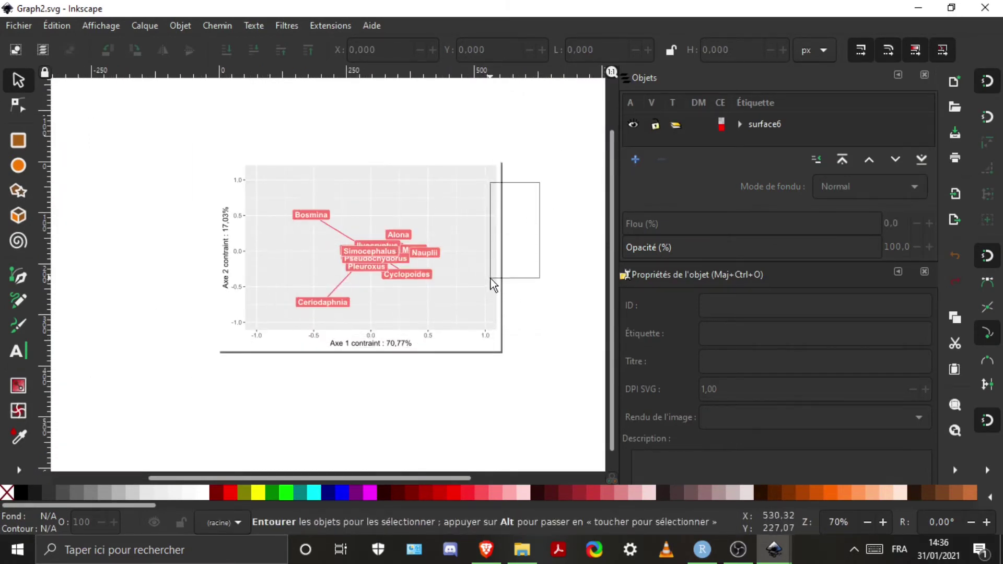
pyautogui.keyDown('ctrl'); pyautogui.scroll(1, 517, 282); pyautogui.keyUp('ctrl')
pyautogui.moveTo(522, 138); pyautogui.dragTo(174, 341)
pyautogui.doubleClick(406, 255)
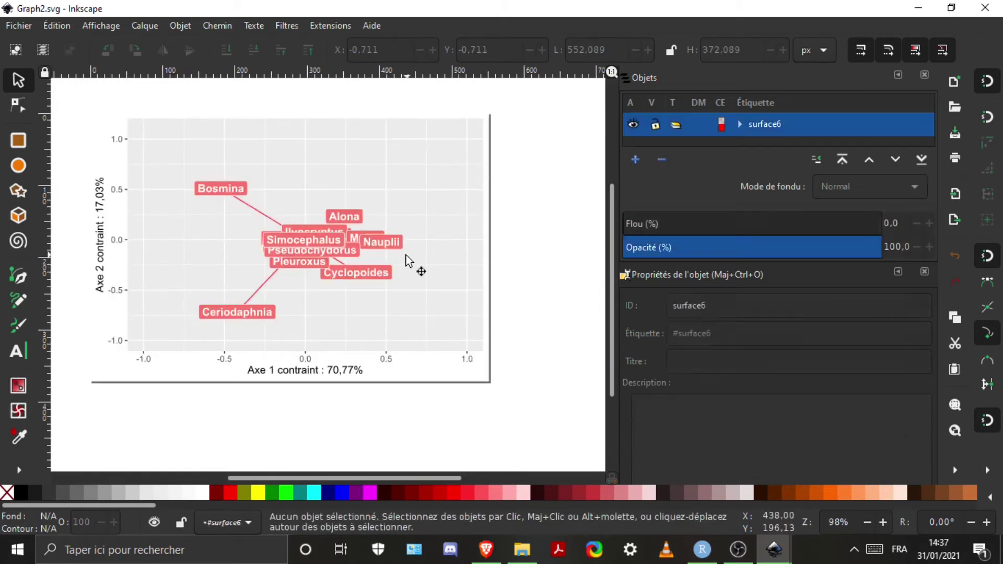
pyautogui.click(468, 175)
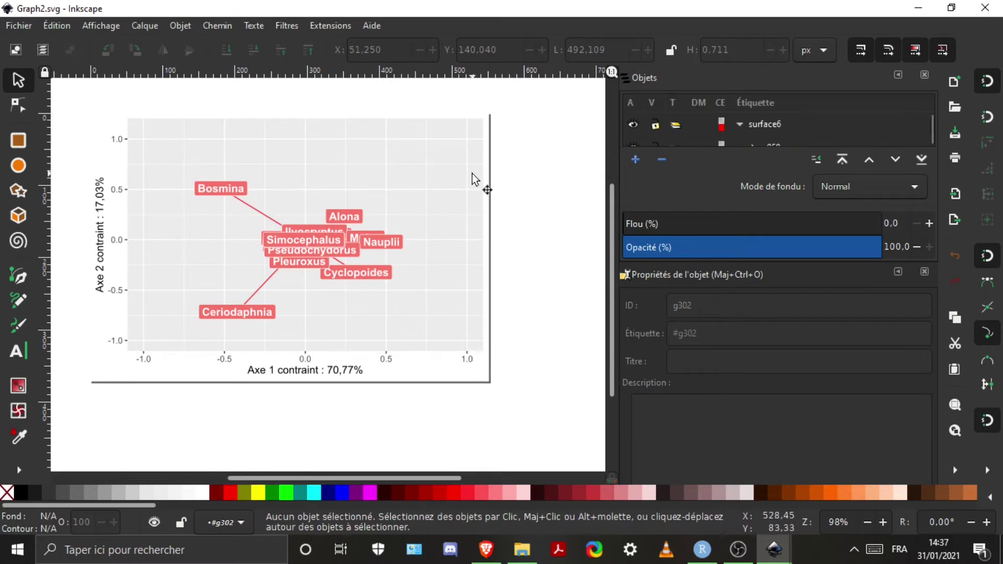
pyautogui.moveTo(532, 145); pyautogui.dragTo(178, 341)
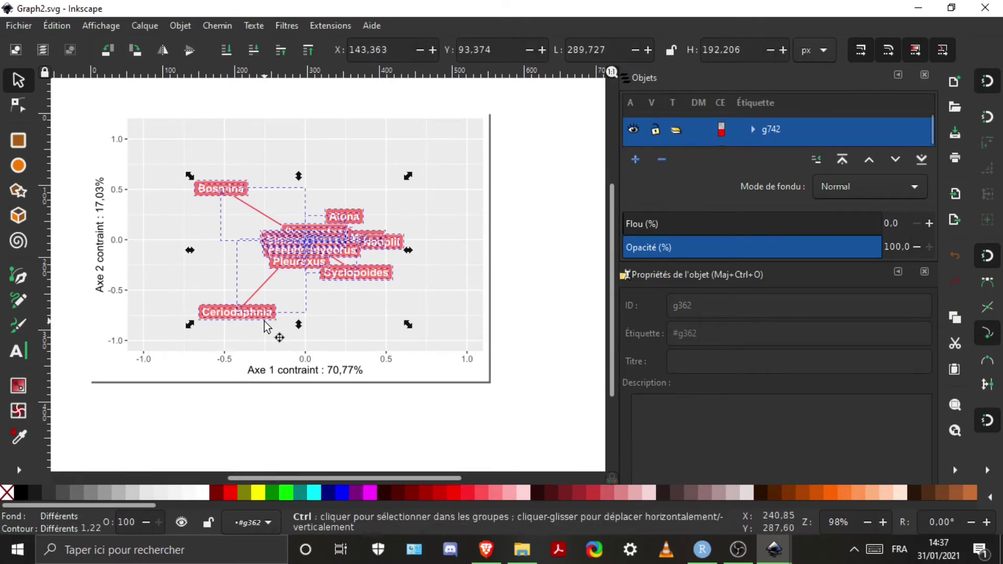
pyautogui.hotkey('ctrl', 'x')
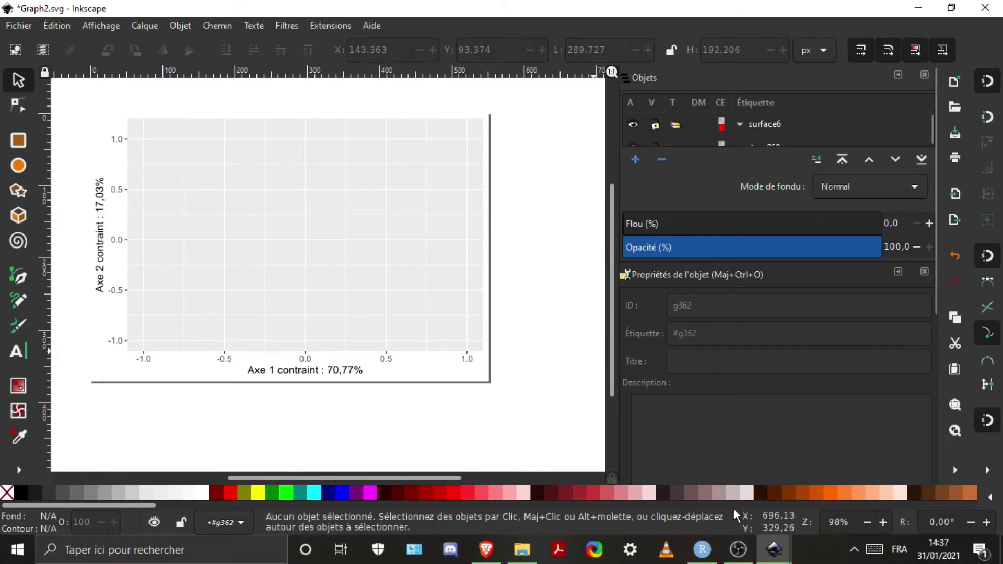
# - Paste the Graph2 species labels into graph1 and drag them above the RDA plot
pyautogui.moveTo(773, 549)
pyautogui.click(737, 499)
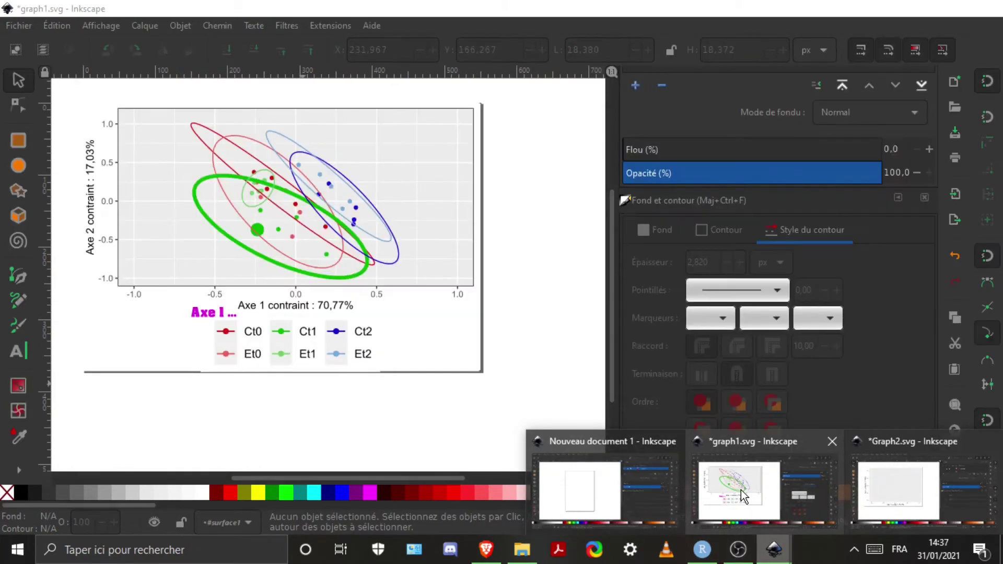
pyautogui.hotkey('ctrl', 'v')
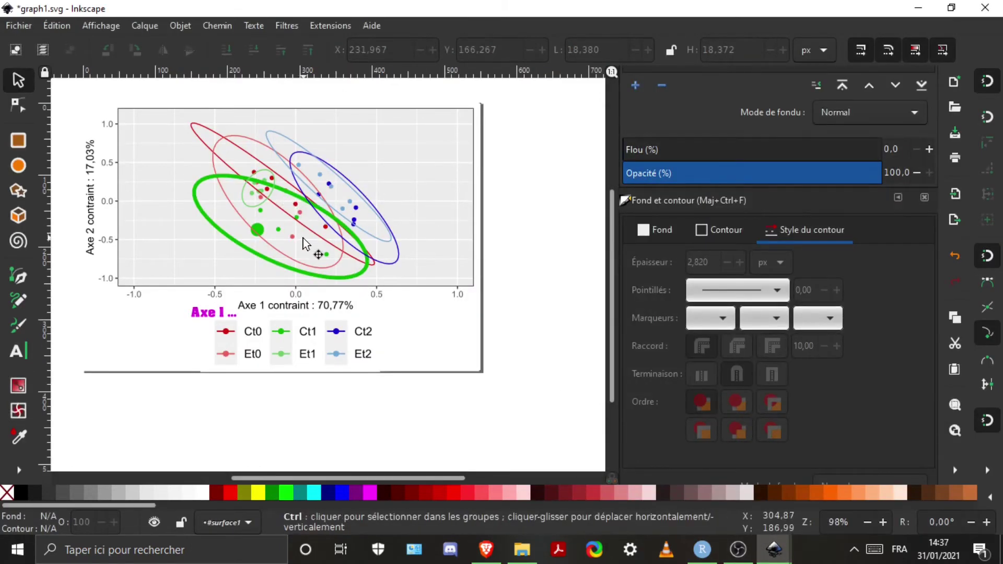
pyautogui.scroll(2, 281, 201)
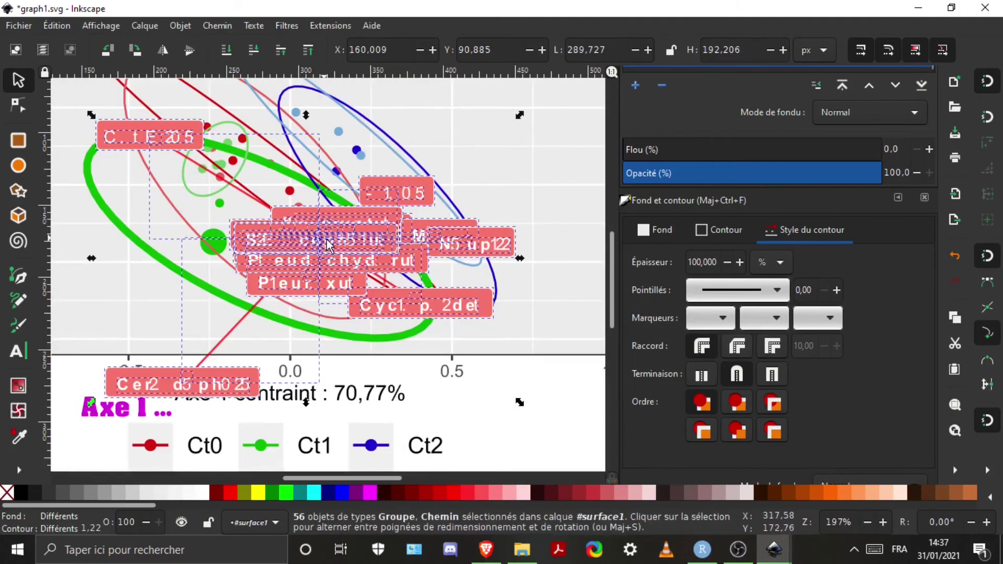
pyautogui.moveTo(310, 229)
pyautogui.mouseDown()
pyautogui.moveTo(281, 188)
pyautogui.moveTo(407, 210)
pyautogui.mouseUp()
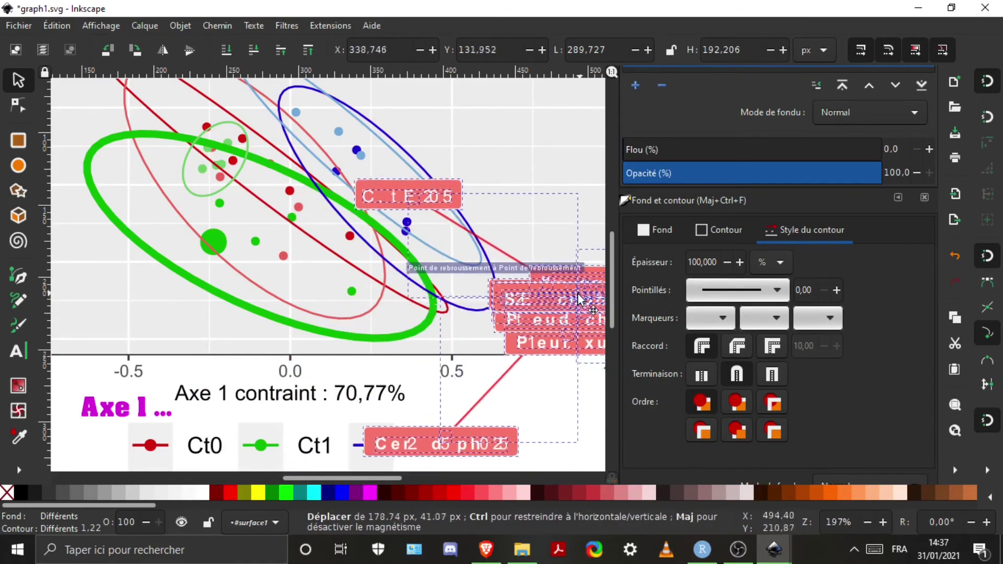
pyautogui.moveTo(407, 210); pyautogui.dragTo(529, 253)
pyautogui.scroll(-2, 303, 355)
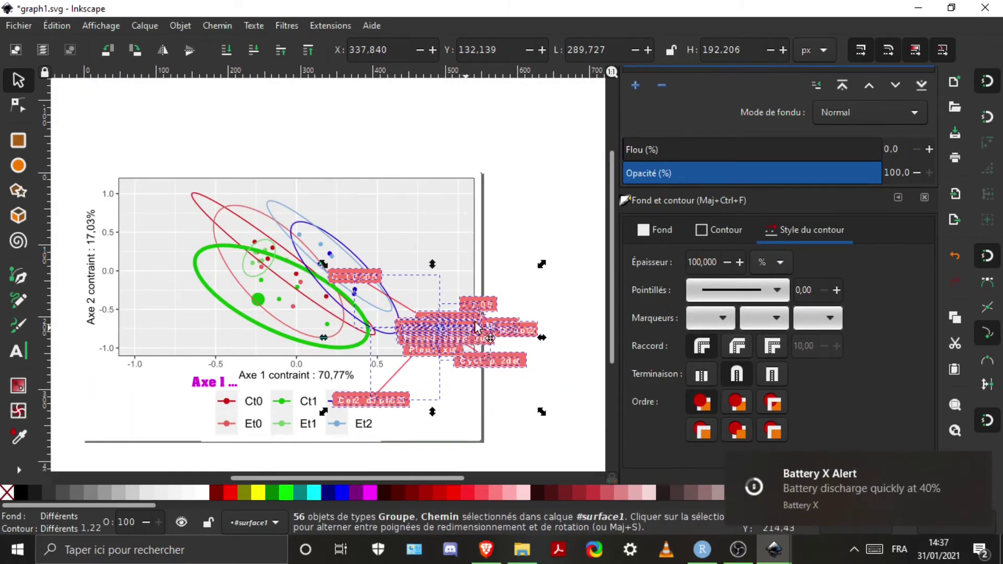
pyautogui.moveTo(476, 327); pyautogui.dragTo(483, 125)
# - Rubber-band select the pasted species labels now sitting above the plot
pyautogui.click(521, 214)
pyautogui.scroll(1, 521, 215)
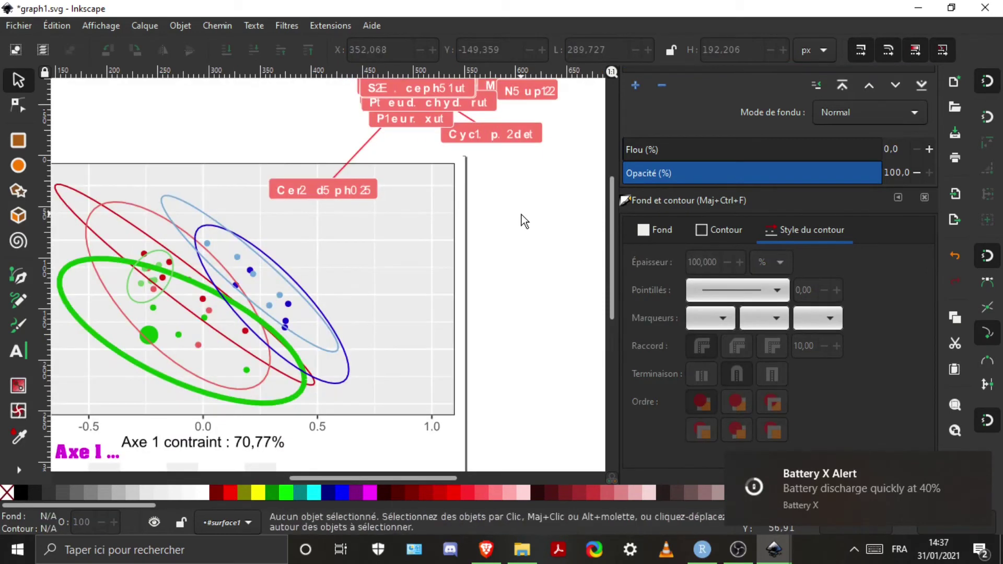
pyautogui.scroll(-1, 521, 214)
pyautogui.moveTo(368, 94); pyautogui.dragTo(478, 167)
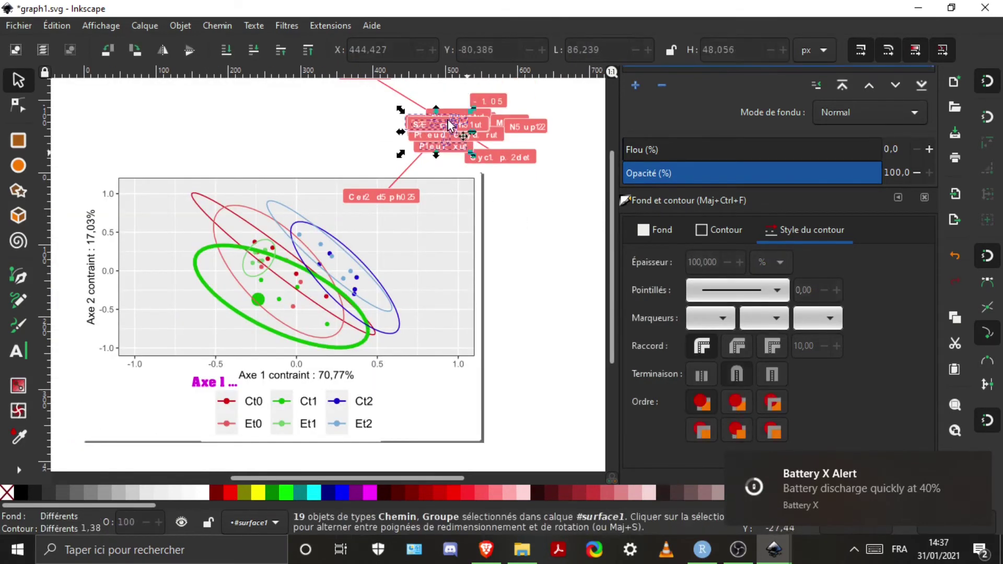
pyautogui.scroll(2, 447, 120)
pyautogui.scroll(2, 460, 214)
pyautogui.scroll(-1, 543, 350)
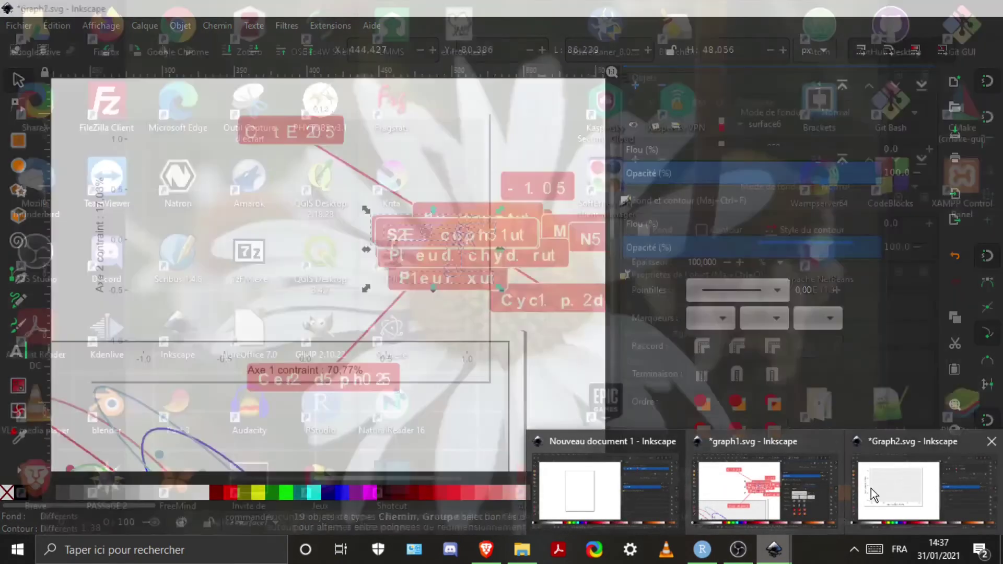
# - In Graph2, select all the species labels and apply Chemin > Objet en chemin
pyautogui.click(870, 488)
pyautogui.moveTo(525, 135); pyautogui.dragTo(261, 285)
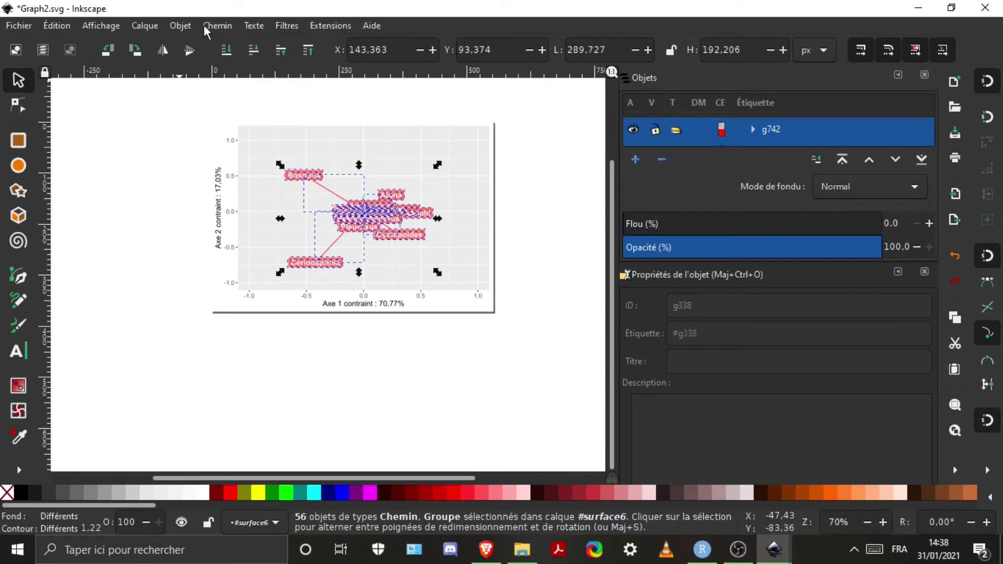
pyautogui.click(180, 24)
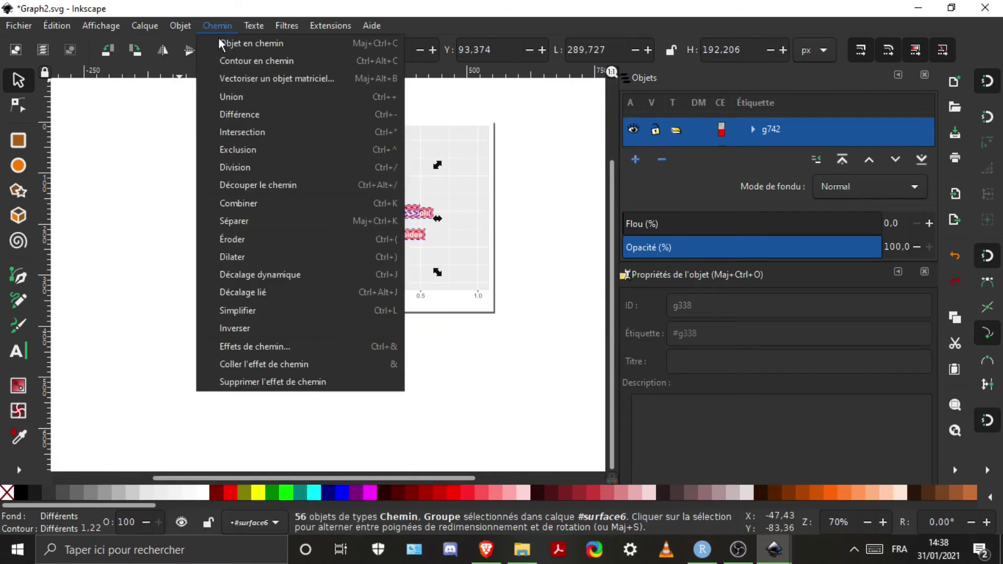
pyautogui.click(245, 43)
# - Check the Bosmina label in Graph2, leaving the labels unchanged and deselected
pyautogui.click(521, 222)
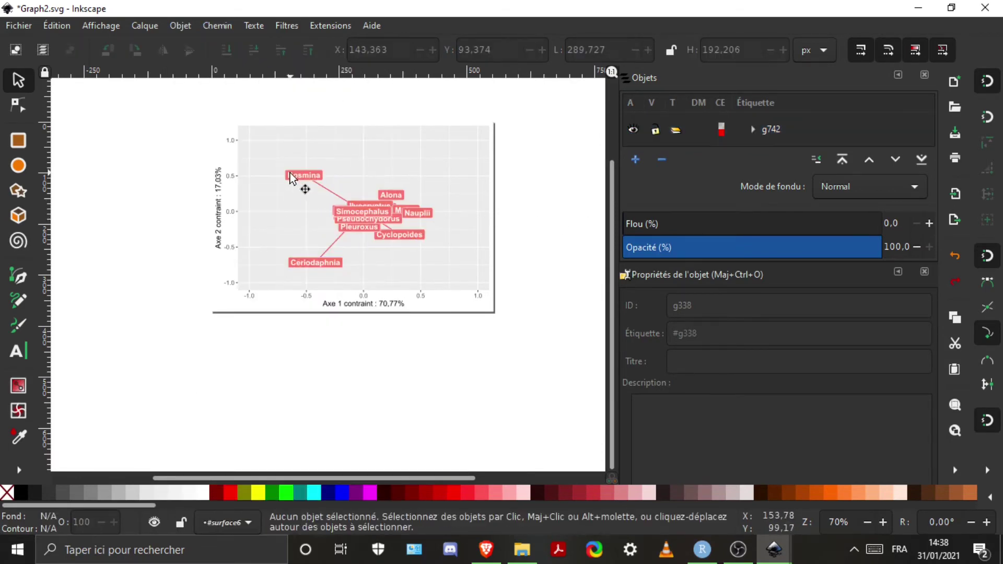
pyautogui.keyDown('ctrl'); pyautogui.scroll(2, 308, 176); pyautogui.keyUp('ctrl')
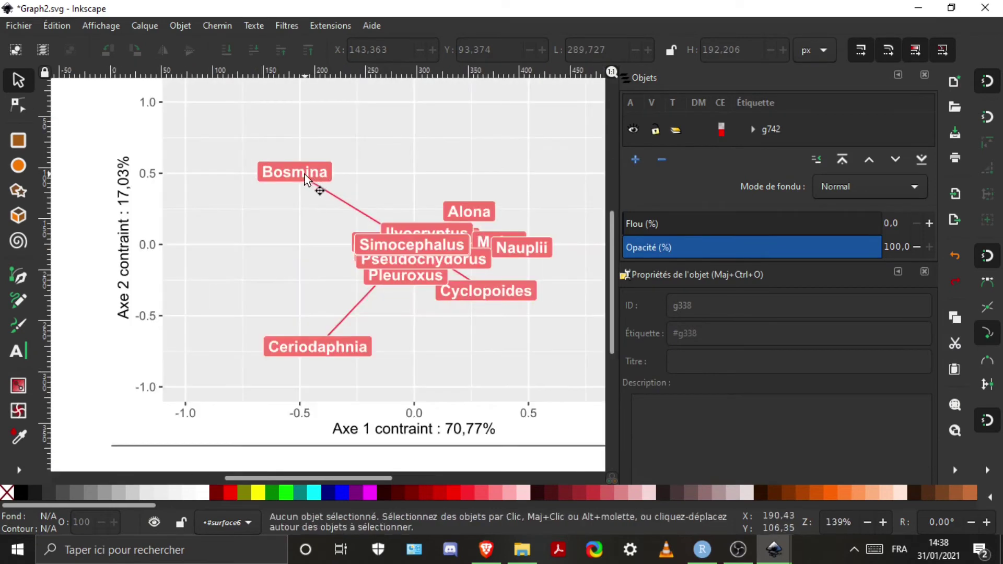
pyautogui.keyDown('ctrl'); pyautogui.click(303, 174); pyautogui.keyUp('ctrl')
pyautogui.press('Escape')
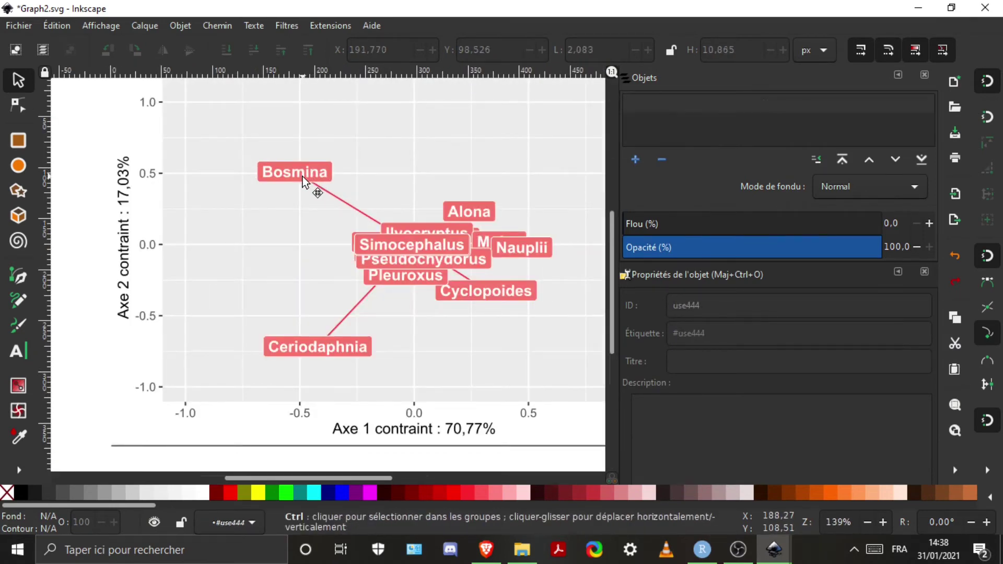
pyautogui.keyDown('ctrl'); pyautogui.scroll(-2, 387, 219); pyautogui.keyUp('ctrl')
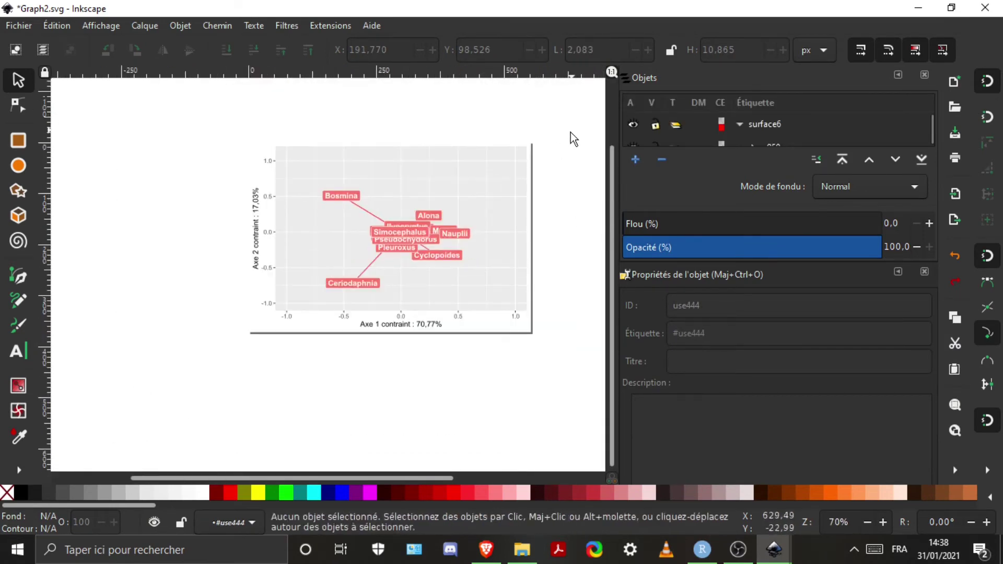
pyautogui.click(777, 552)
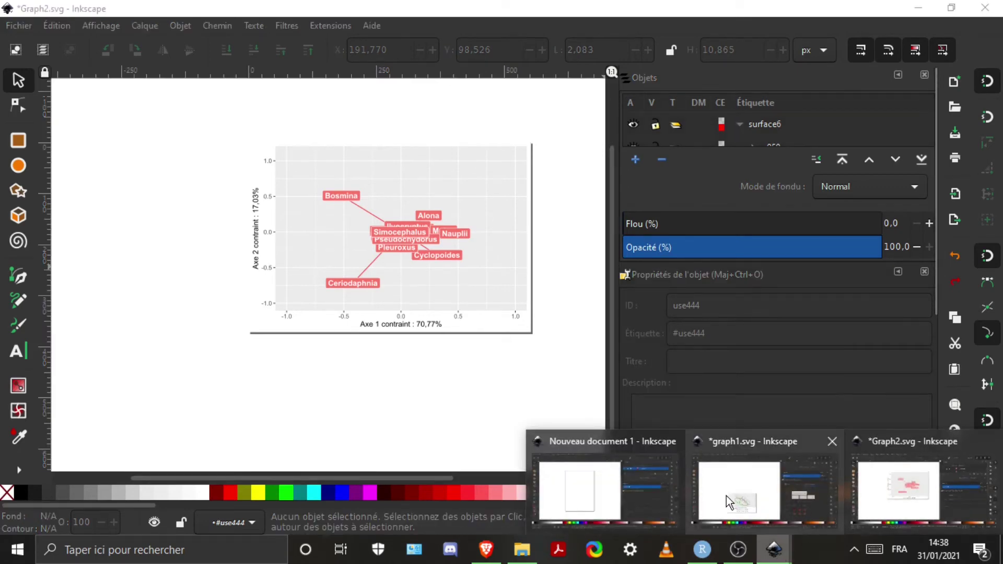
# - Paste the species labels into graph1 again and drag them down onto their RDA plot points
pyautogui.click(726, 475)
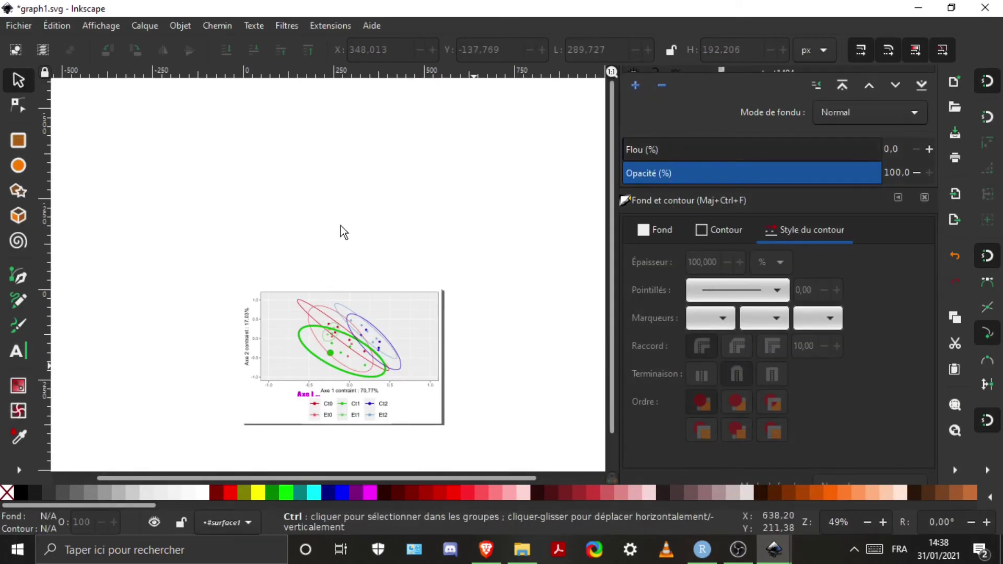
pyautogui.hotkey('ctrl', 'v')
pyautogui.keyDown('ctrl'); pyautogui.scroll(1, 374, 292); pyautogui.keyUp('ctrl')
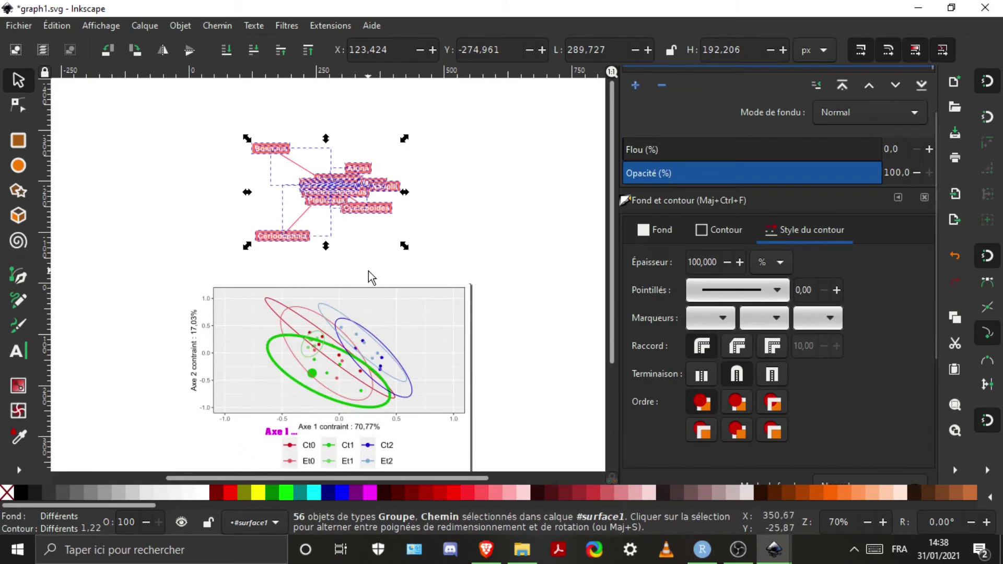
pyautogui.click(369, 271)
pyautogui.moveTo(197, 121); pyautogui.dragTo(422, 249)
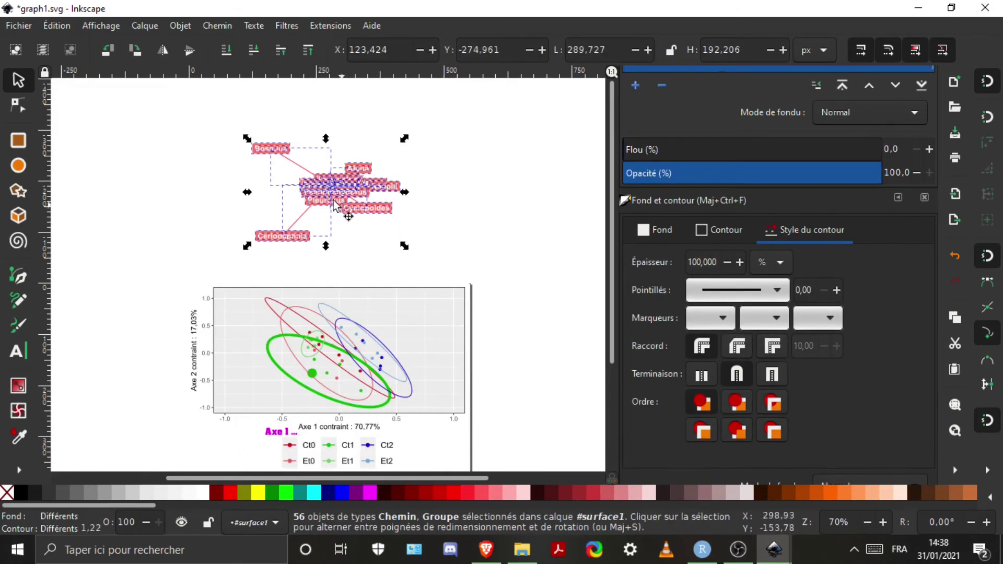
pyautogui.moveTo(334, 205); pyautogui.dragTo(332, 352)
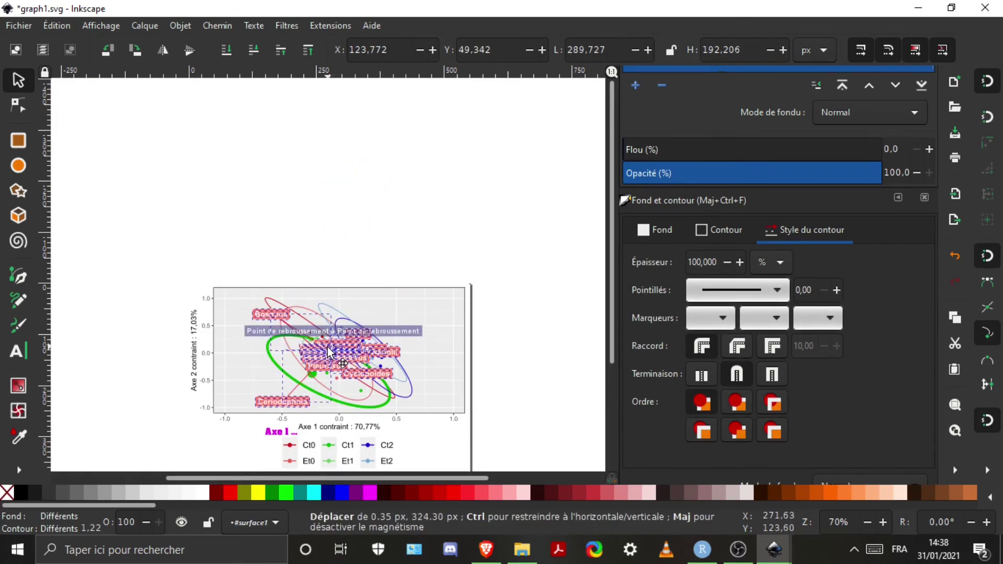
pyautogui.click(360, 229)
pyautogui.keyDown('ctrl'); pyautogui.scroll(1, 368, 376); pyautogui.keyUp('ctrl')
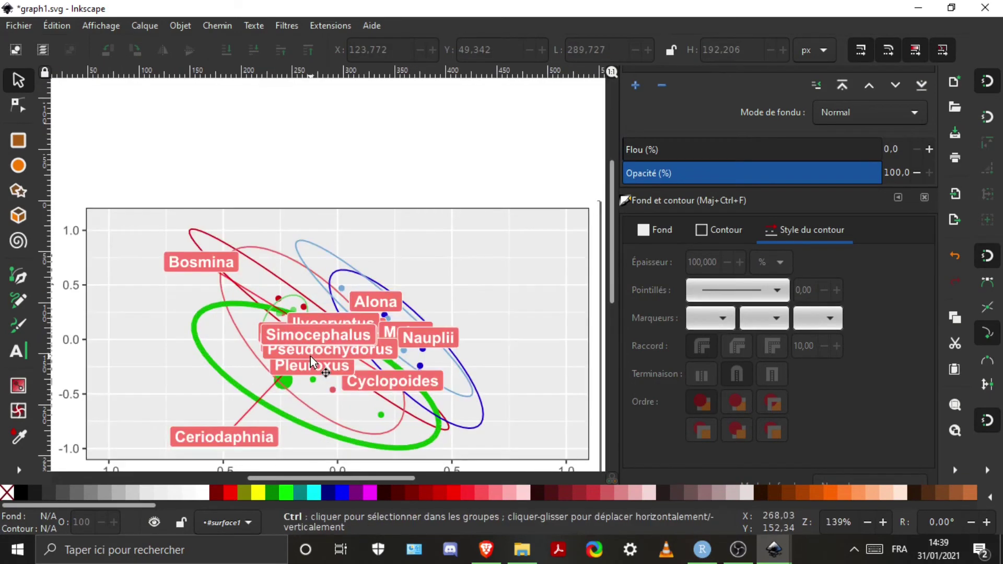
pyautogui.keyDown('ctrl'); pyautogui.scroll(-1, 325, 343); pyautogui.keyUp('ctrl')
pyautogui.keyDown('ctrl'); pyautogui.scroll(1, 236, 291); pyautogui.keyUp('ctrl')
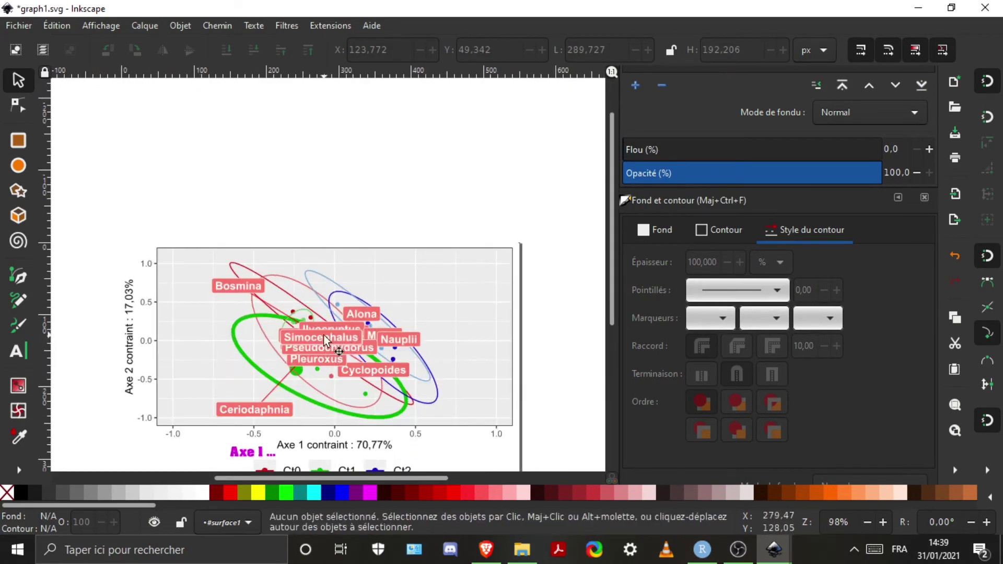
# - Delete the overlapping Simocephalus and Scapholeberis label texts, undoing with Ctrl+Z where needed
pyautogui.keyDown('ctrl'); pyautogui.scroll(2, 324, 339); pyautogui.keyUp('ctrl')
pyautogui.click(294, 335)
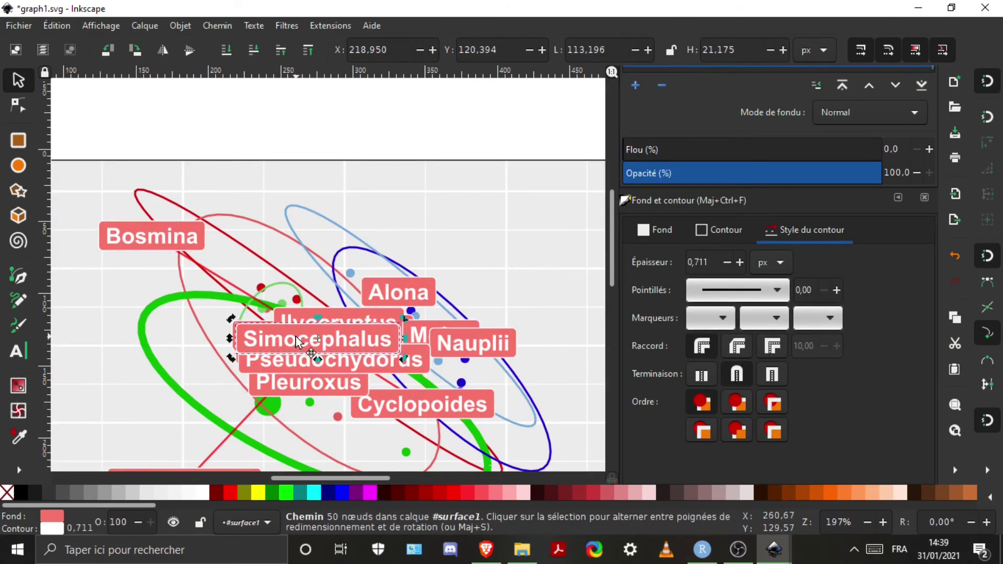
pyautogui.press('Delete')
pyautogui.click(293, 336)
pyautogui.hotkey('ctrl', 'z')
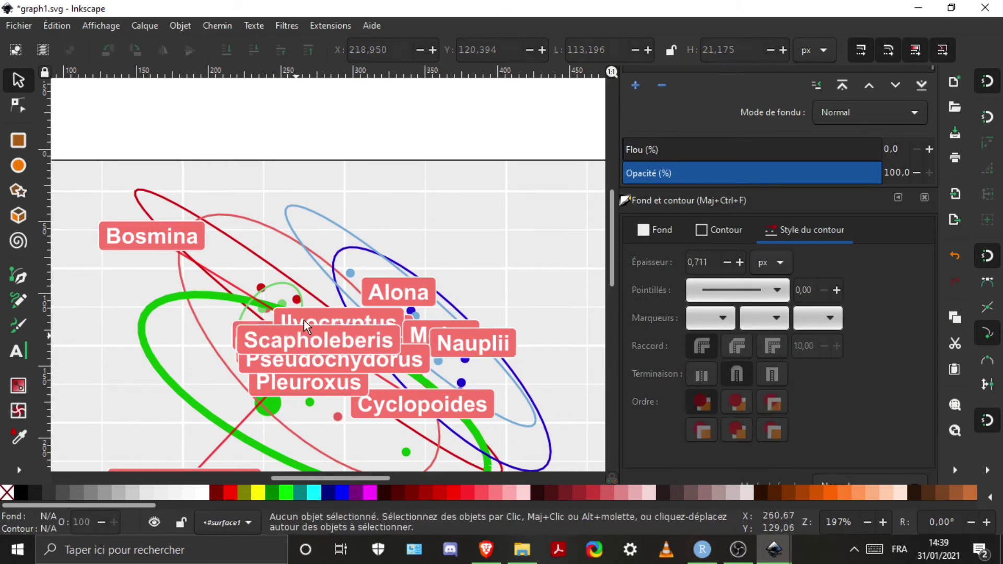
pyautogui.click(302, 324)
pyautogui.keyDown('ctrl'); pyautogui.click(277, 337); pyautogui.keyUp('ctrl')
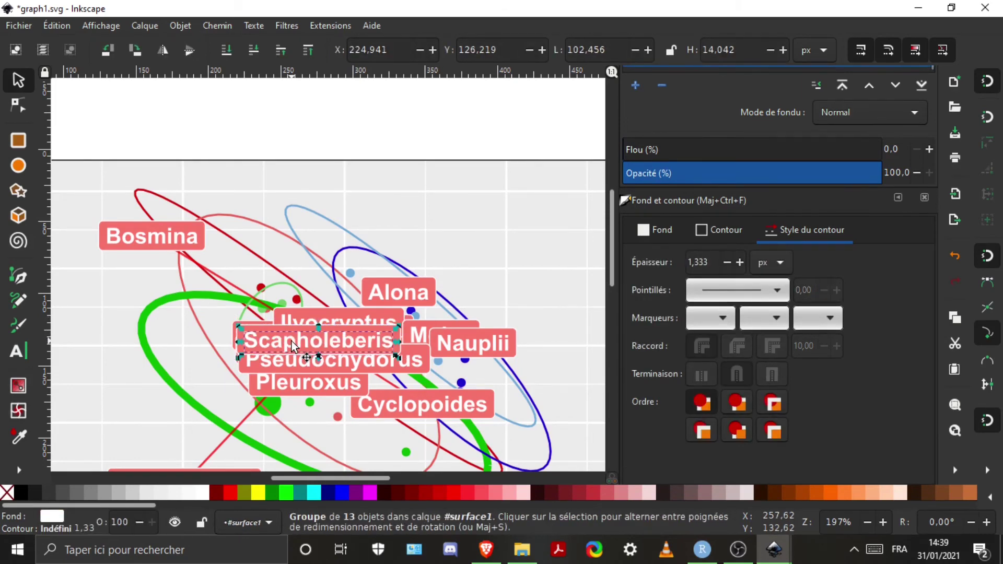
pyautogui.press('Delete')
pyautogui.hotkey('ctrl', 'z')
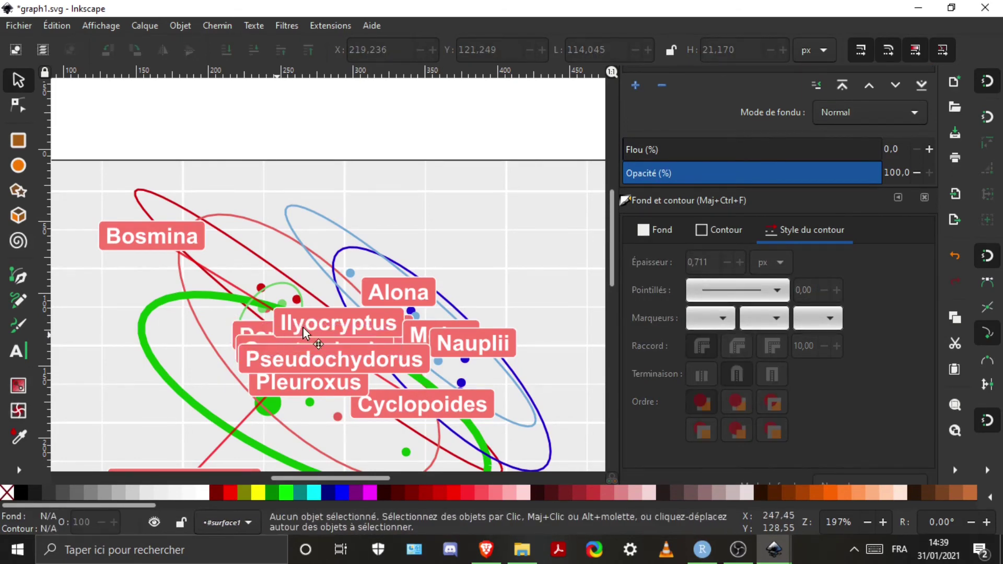
# - Delete the Ilyocryptus and Pseudochydorus label texts to uncover the Graptoloberis label
pyautogui.click(303, 328)
pyautogui.press('Escape')
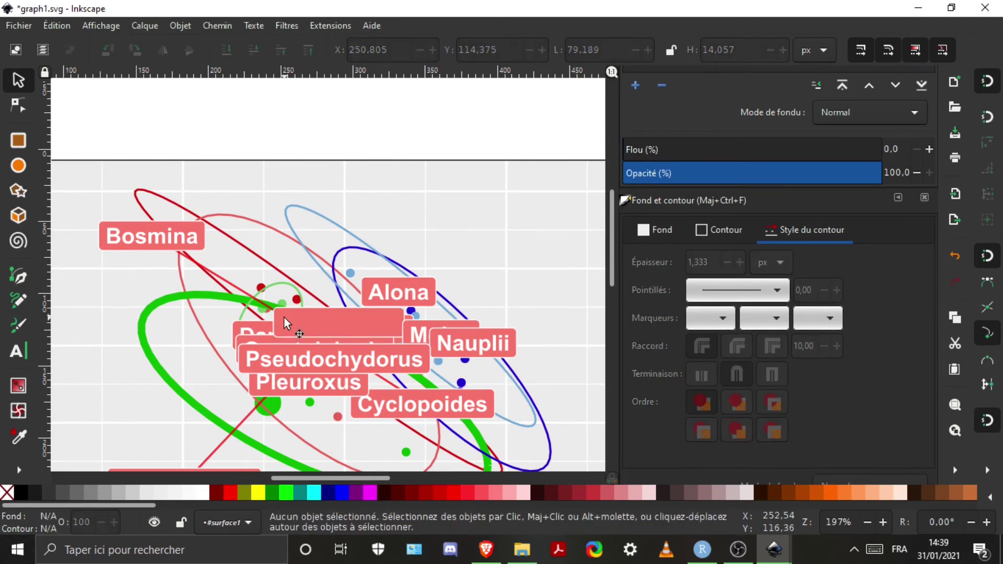
pyautogui.keyDown('ctrl'); pyautogui.click(283, 317); pyautogui.keyUp('ctrl')
pyautogui.press('Delete')
pyautogui.click(288, 364)
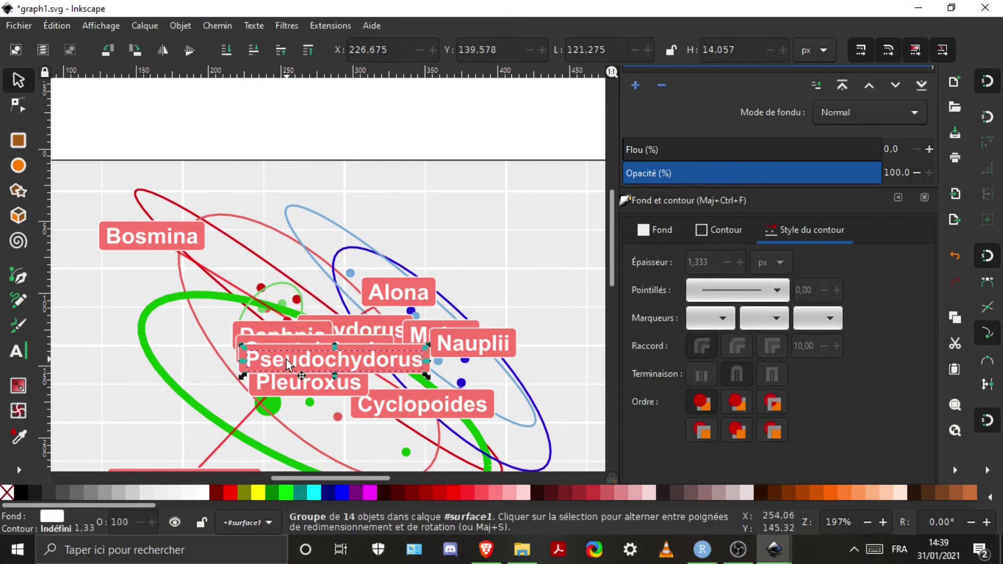
pyautogui.press('Delete')
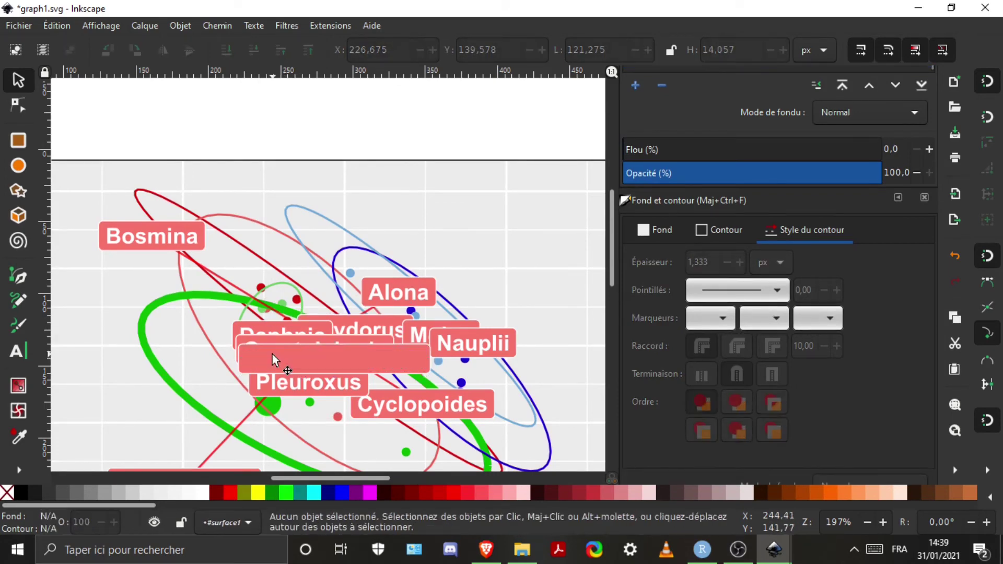
pyautogui.keyDown('ctrl'); pyautogui.click(272, 354); pyautogui.keyUp('ctrl')
pyautogui.press('Delete')
pyautogui.click(271, 353)
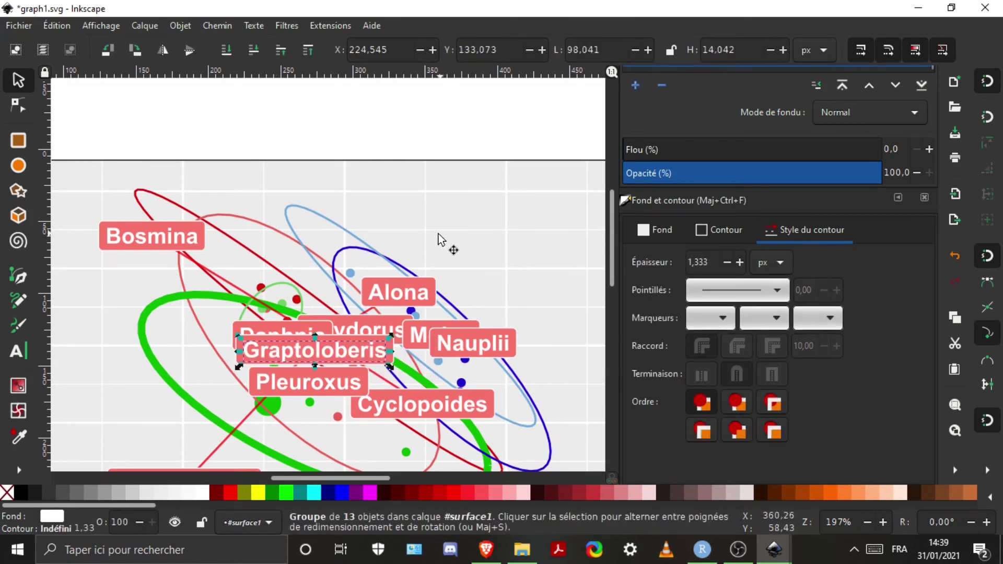
pyautogui.scroll(-2, 335, 306)
pyautogui.click(538, 340)
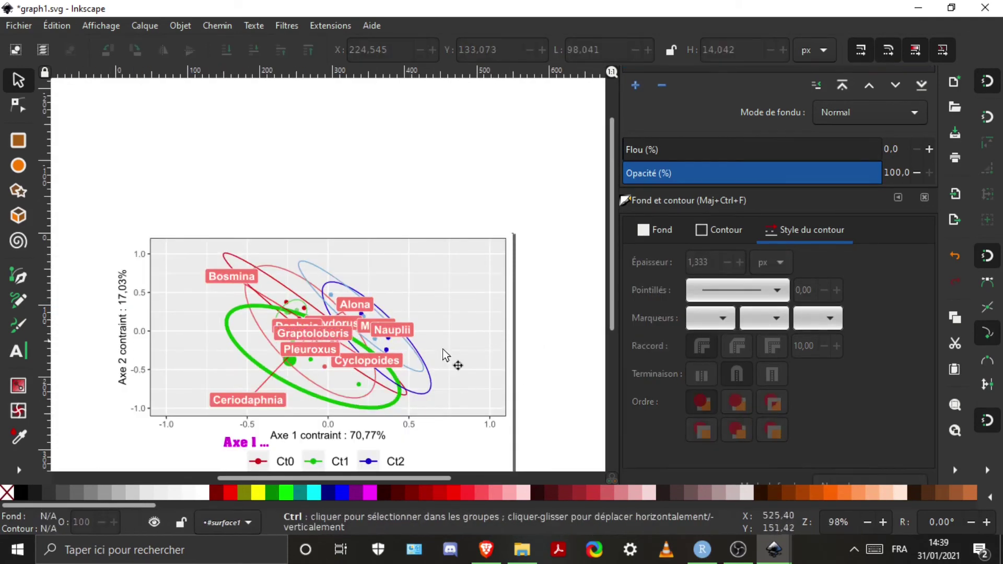
pyautogui.scroll(-2, 360, 431)
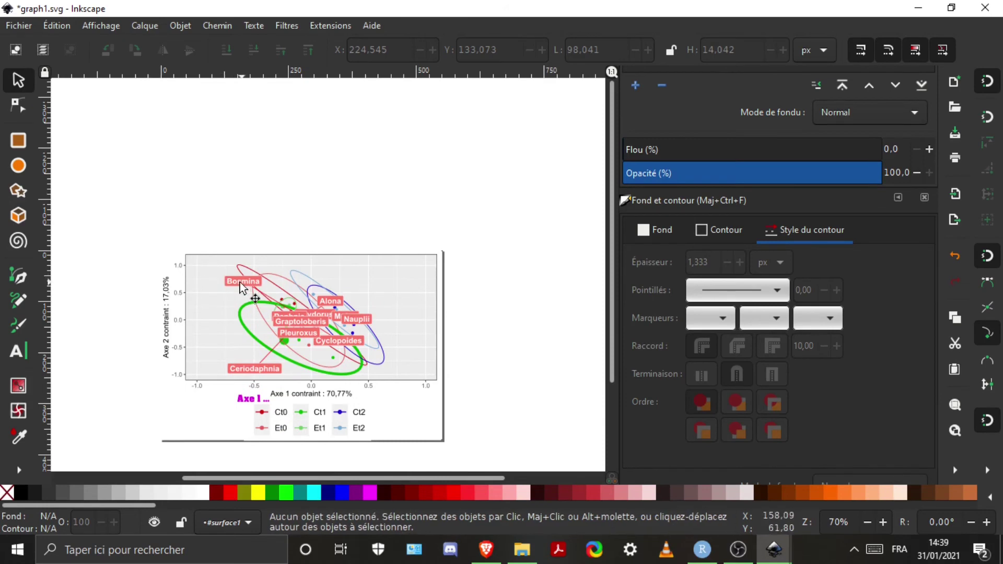
pyautogui.scroll(4, 279, 272)
# - Give the Bosmina label box a bright red fill from the bottom colour palette
pyautogui.click(290, 268)
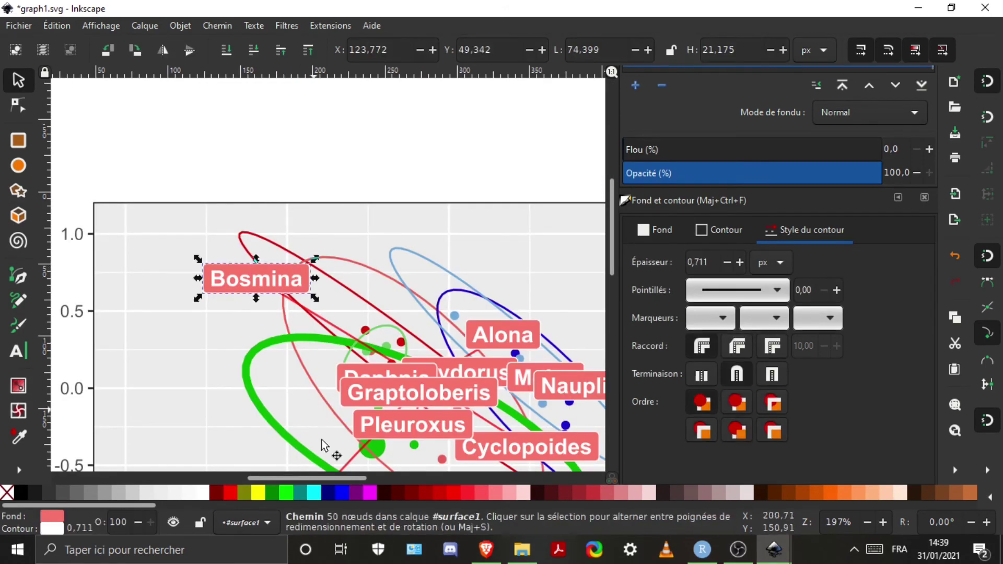
pyautogui.click(332, 490)
pyautogui.scroll(-2, 261, 306)
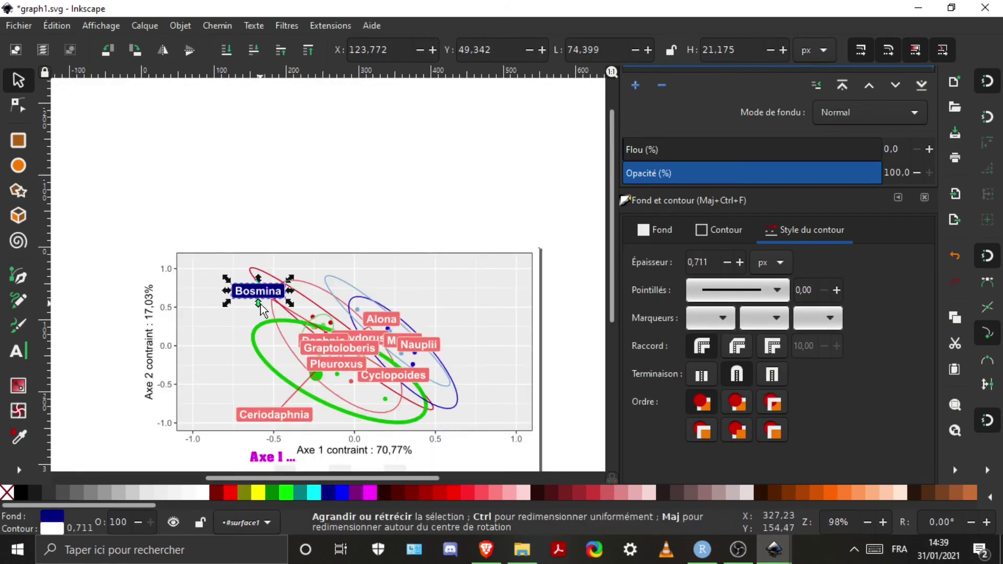
pyautogui.click(431, 489)
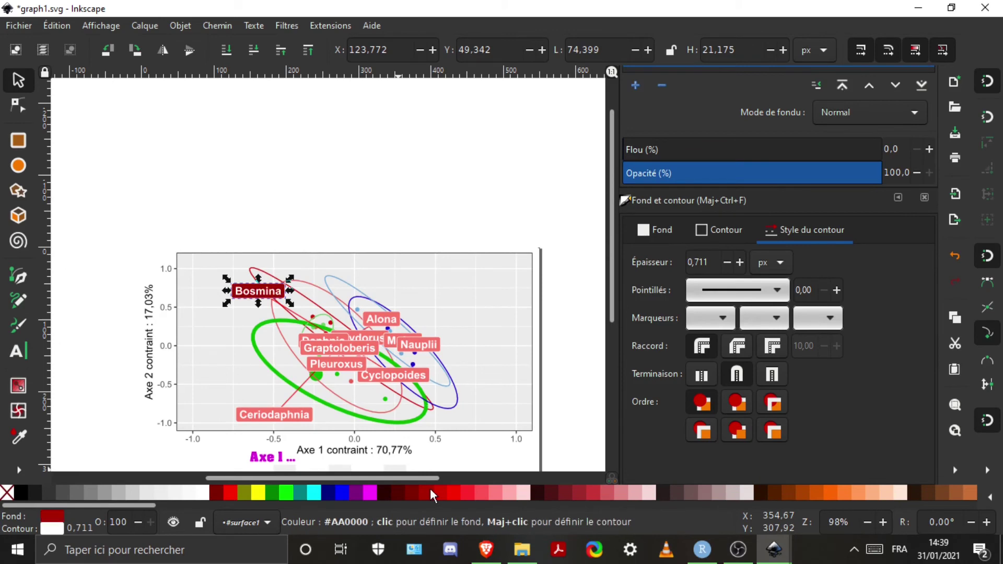
pyautogui.click(316, 202)
pyautogui.scroll(-2, 335, 209)
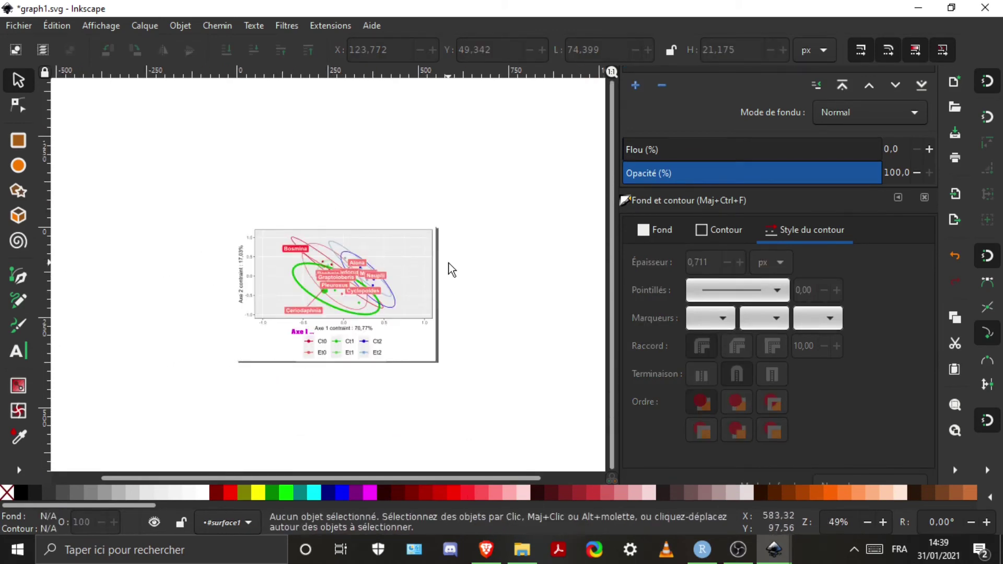
# - Find the white background rectangle and drag it up behind the RDA plot
pyautogui.moveTo(481, 212); pyautogui.dragTo(193, 412)
pyautogui.press('Escape')
pyautogui.scroll(4, 343, 301)
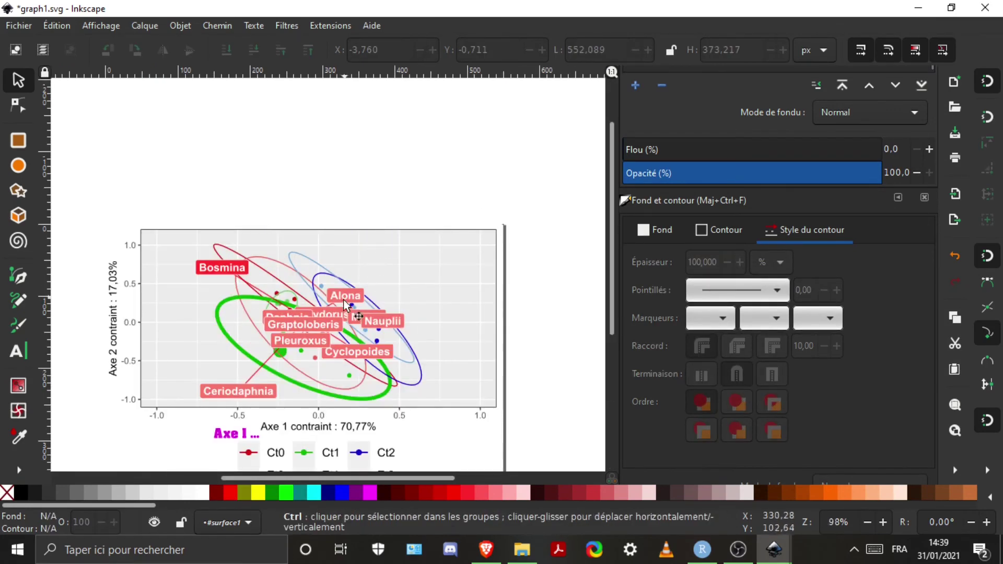
pyautogui.scroll(-1, 343, 302)
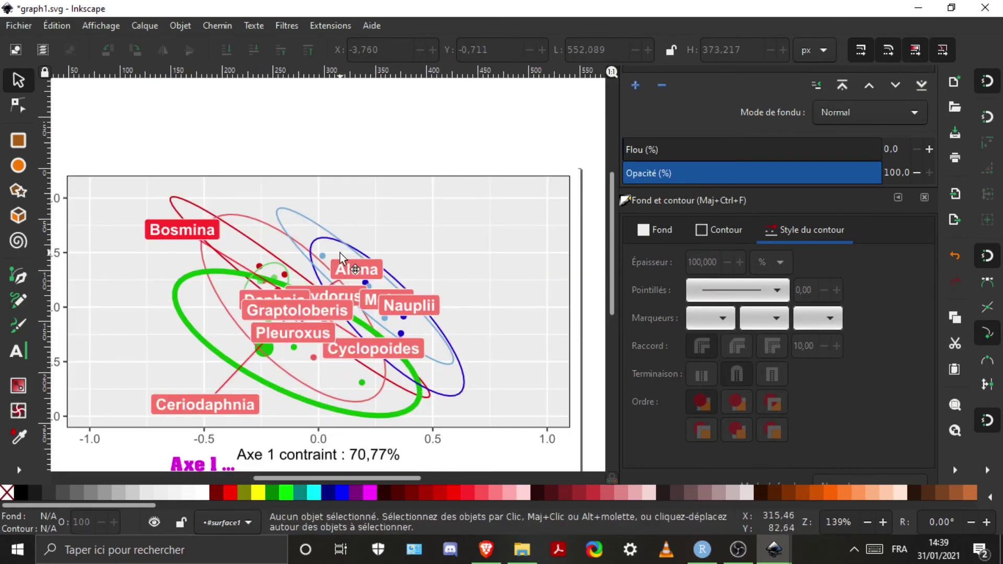
pyautogui.click(303, 217)
pyautogui.scroll(-1, 321, 182)
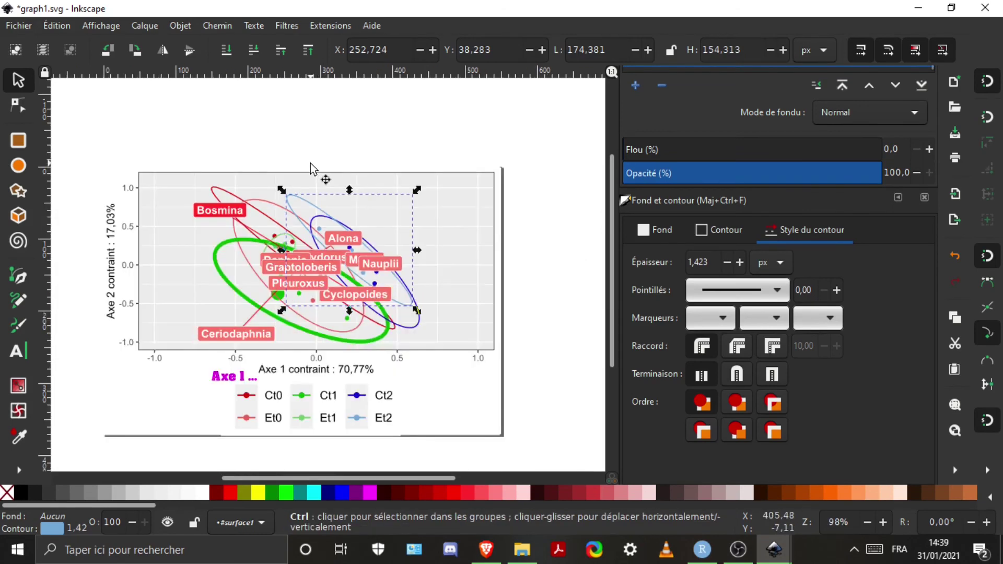
pyautogui.click(527, 316)
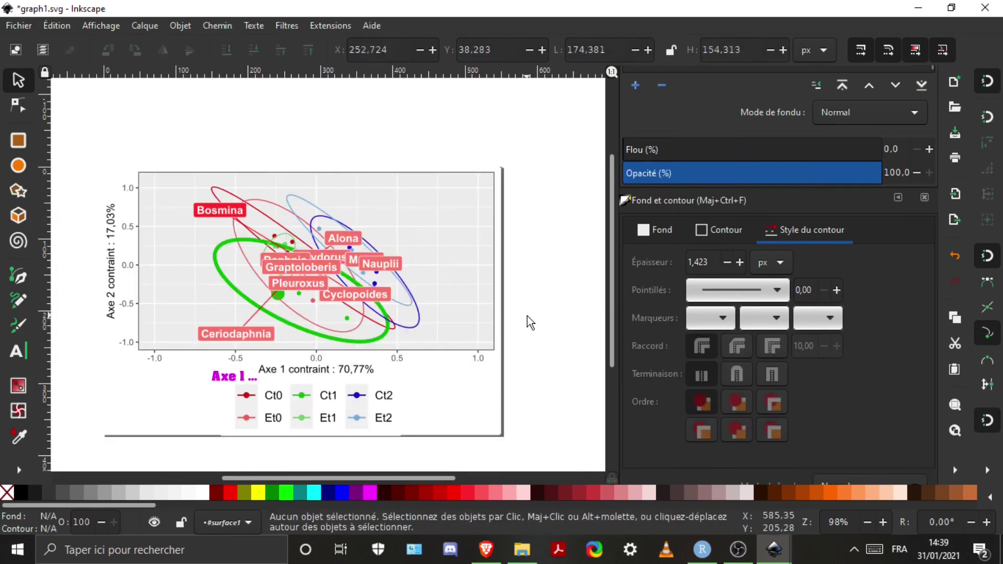
pyautogui.click(423, 385)
pyautogui.click(558, 316)
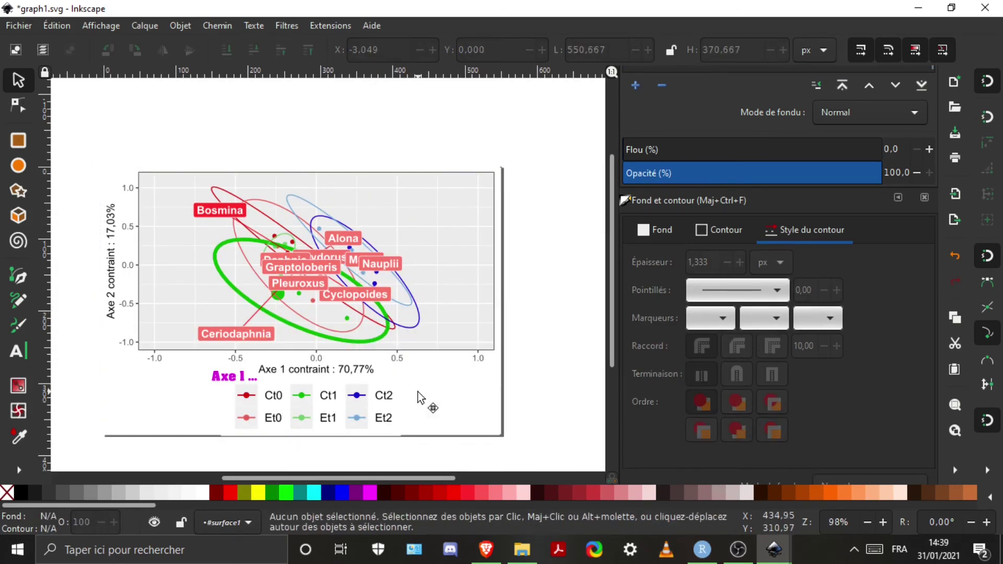
pyautogui.click(418, 389)
pyautogui.moveTo(417, 392)
pyautogui.mouseDown()
pyautogui.moveTo(489, 372)
pyautogui.moveTo(452, 402)
pyautogui.moveTo(421, 204)
pyautogui.mouseUp()
pyautogui.scroll(-1, 468, 437)
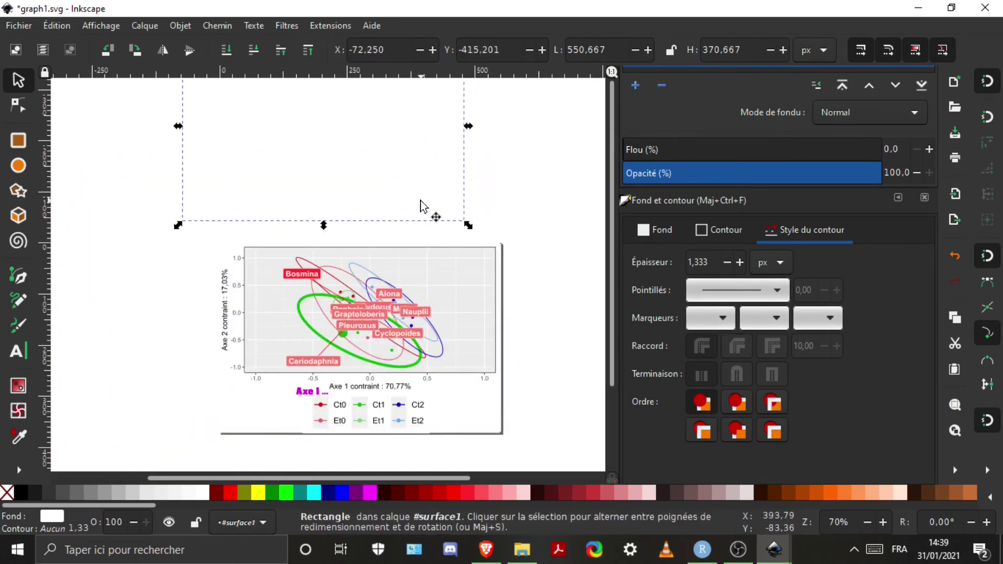
pyautogui.press('Delete')
# - Select the whole plot with its white background, undoing a stray rightward rectangle move
pyautogui.moveTo(225, 220); pyautogui.dragTo(548, 439)
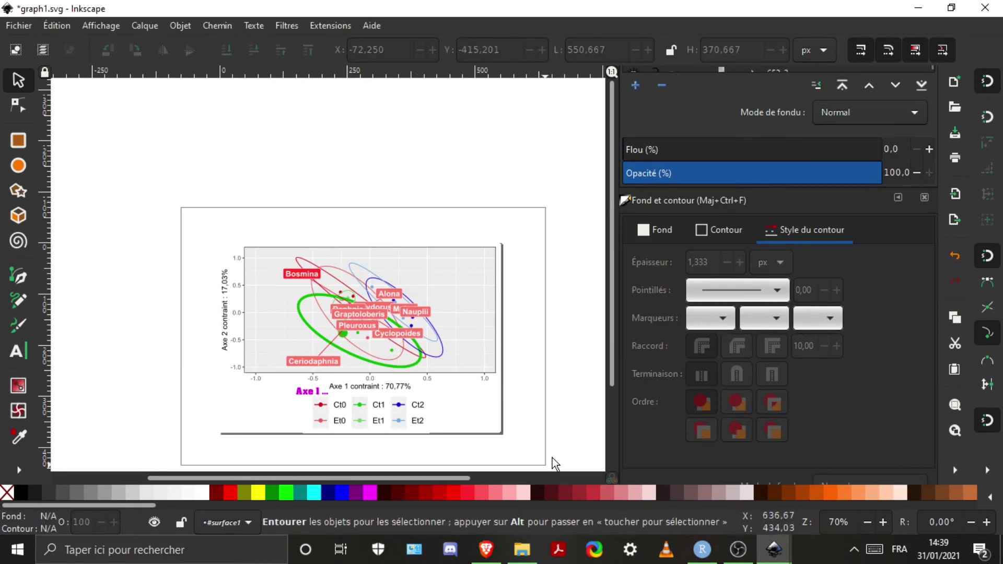
pyautogui.scroll(-1, 540, 410)
pyautogui.scroll(2, 561, 430)
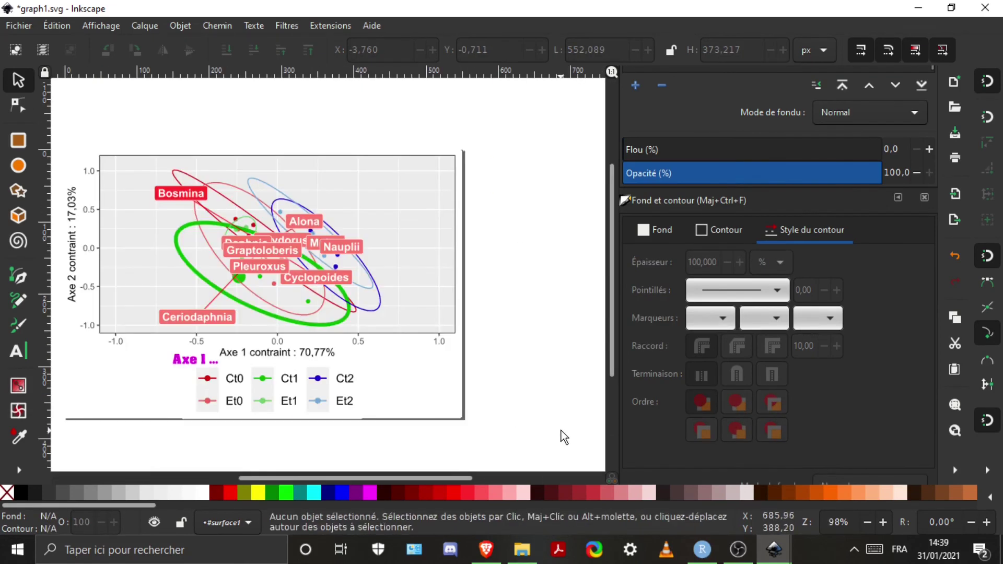
pyautogui.scroll(-1, 544, 431)
pyautogui.scroll(1, 494, 436)
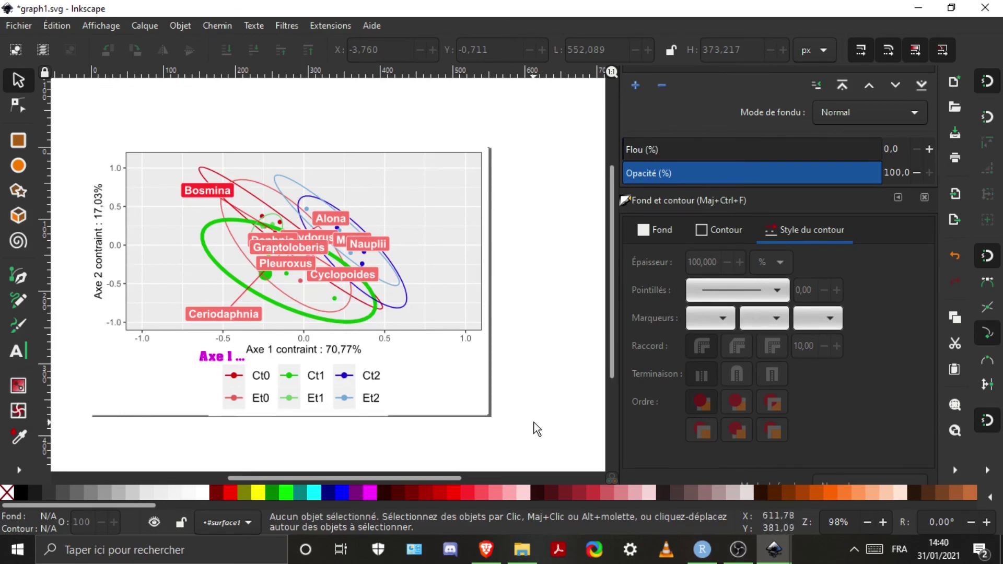
pyautogui.click(458, 397)
pyautogui.moveTo(434, 401); pyautogui.dragTo(538, 417)
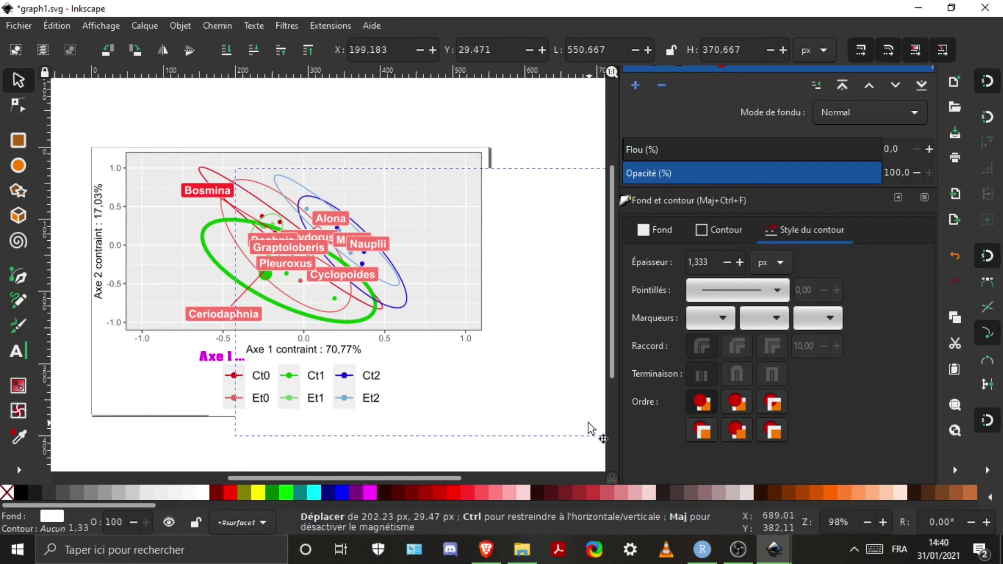
pyautogui.hotkey('ctrl', 'z')
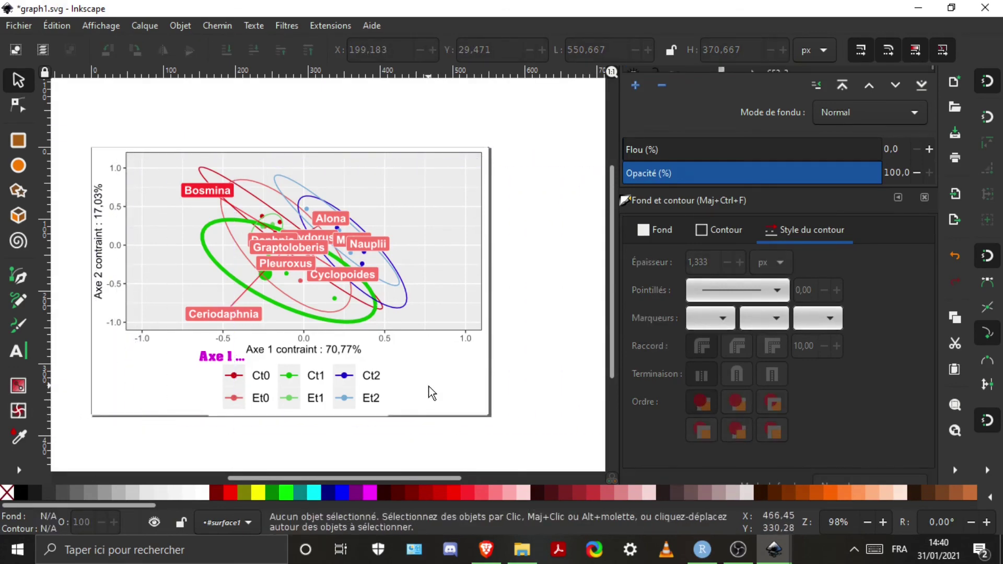